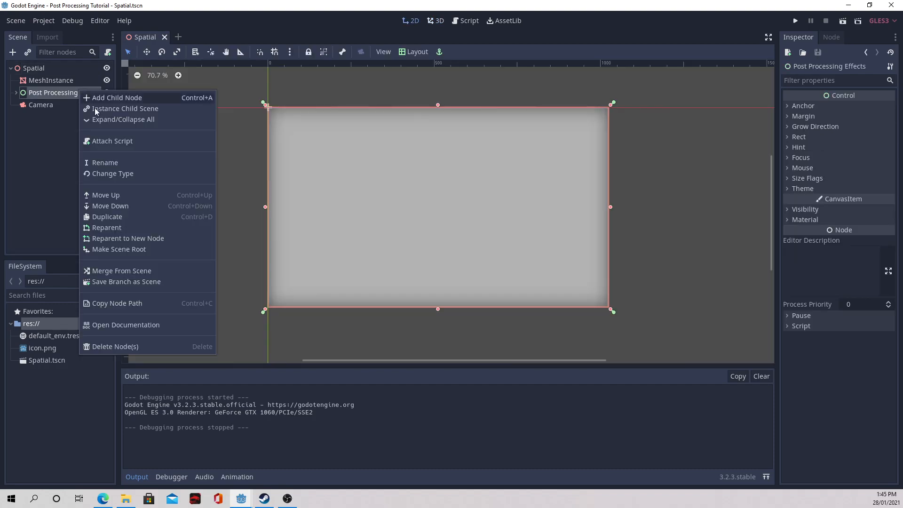
# - Delete the Post Processing Effects node with its children and add a Control node under the Spatial root
pyautogui.click(118, 346)
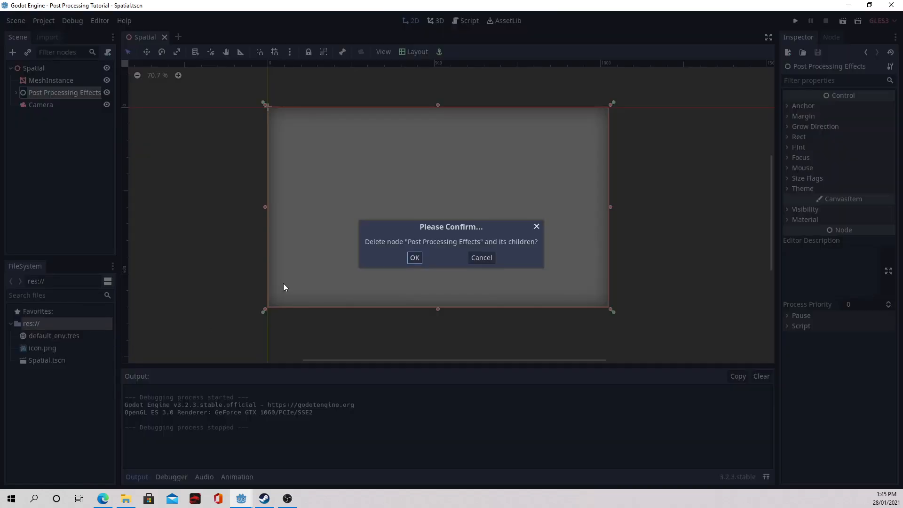
pyautogui.click(411, 260)
pyautogui.rightClick(53, 69)
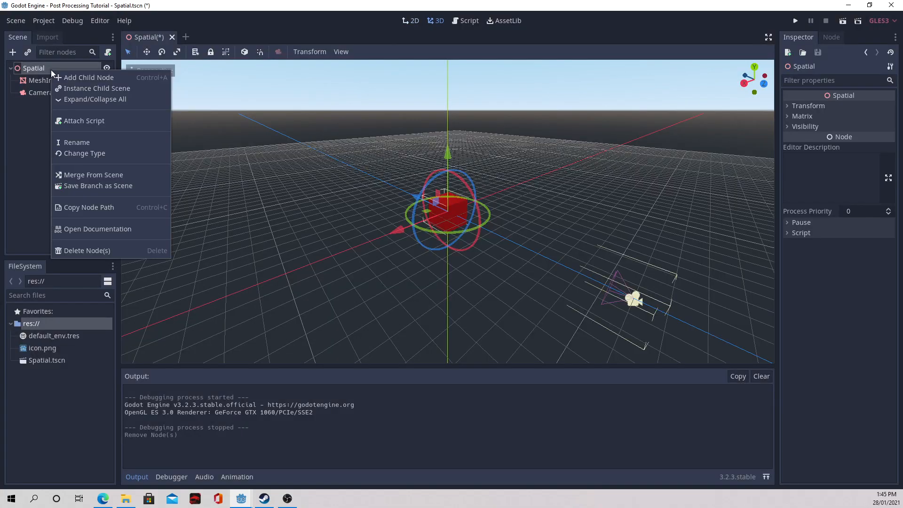
pyautogui.click(87, 75)
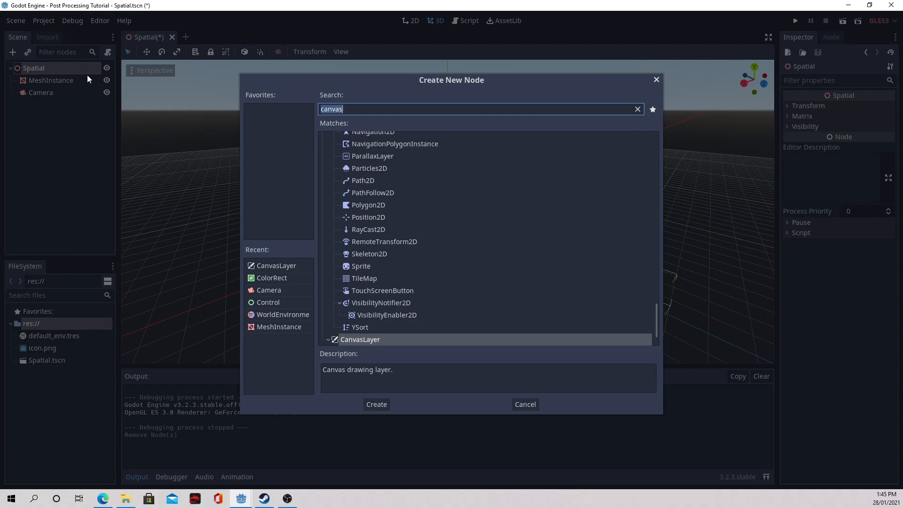
pyautogui.write('control')
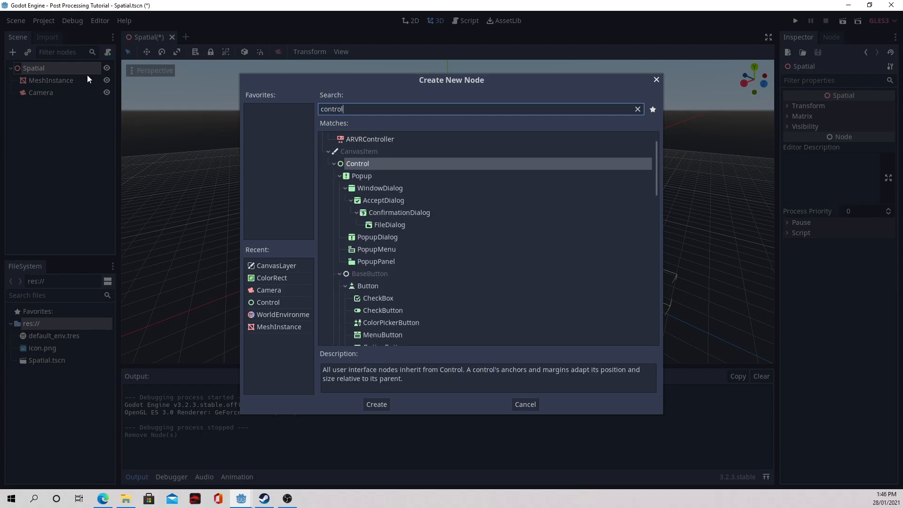
pyautogui.press('Return')
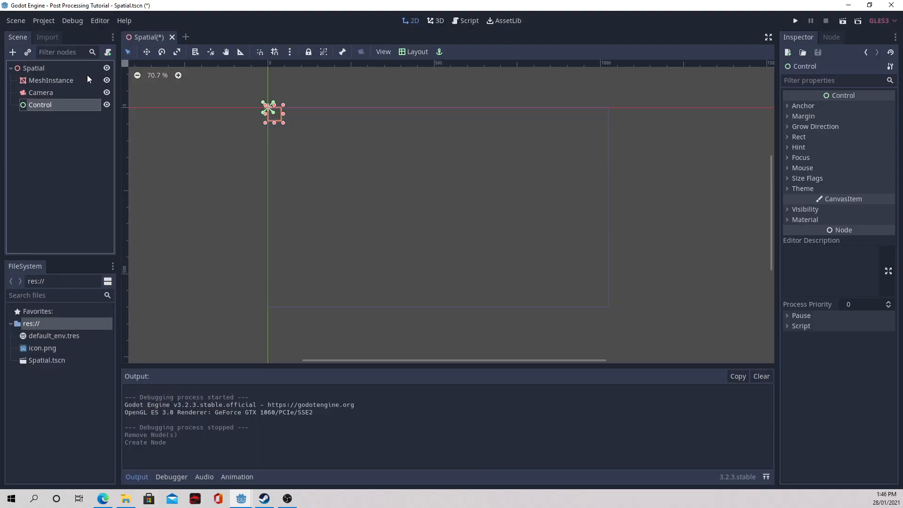
# - Rename the new Control node to Effects and give it the Full Rect layout
pyautogui.doubleClick(62, 105)
pyautogui.write('Effects')
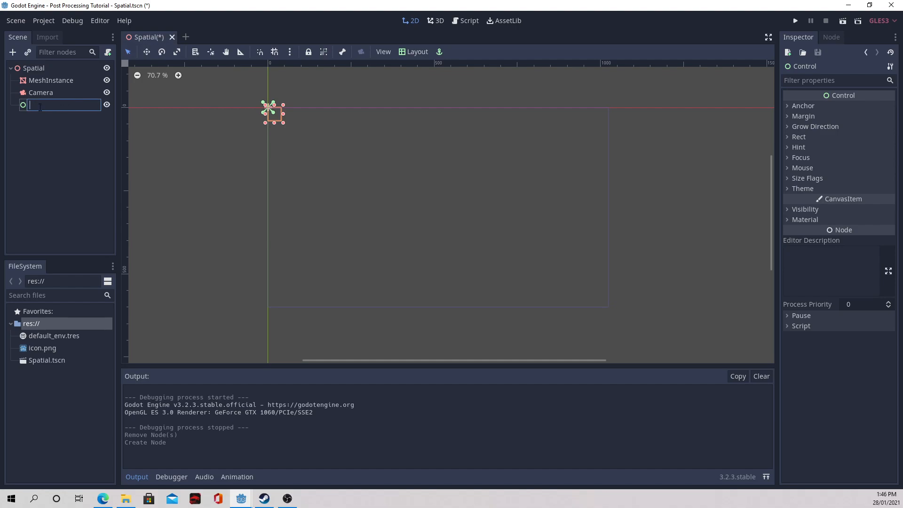
pyautogui.press('Return')
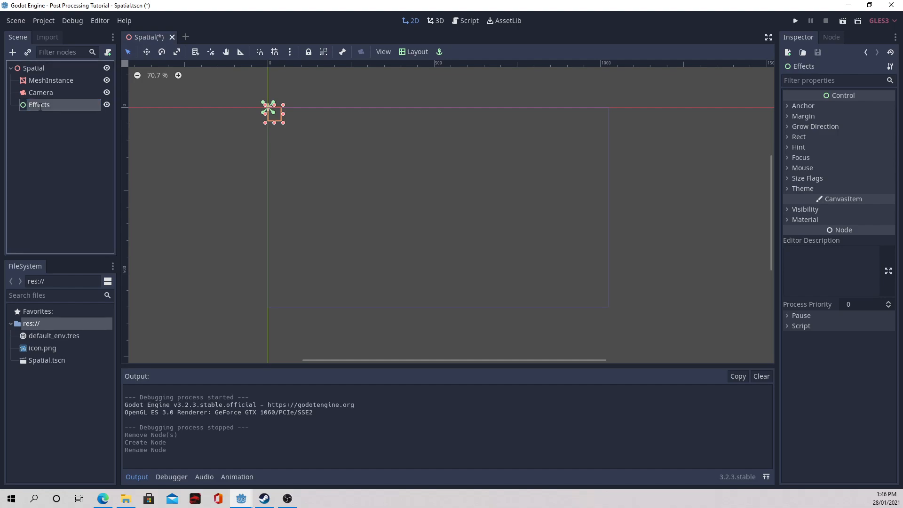
pyautogui.click(407, 52)
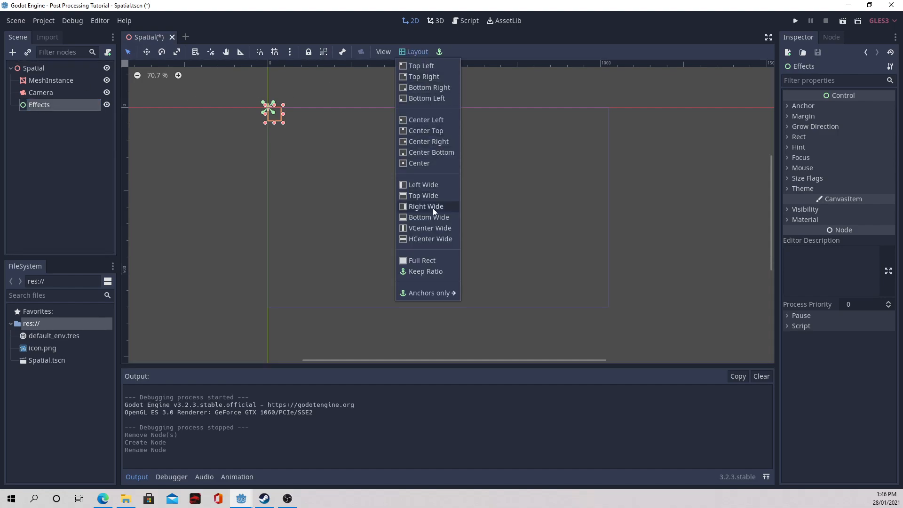
pyautogui.click(432, 259)
pyautogui.scroll(-2, 442, 256)
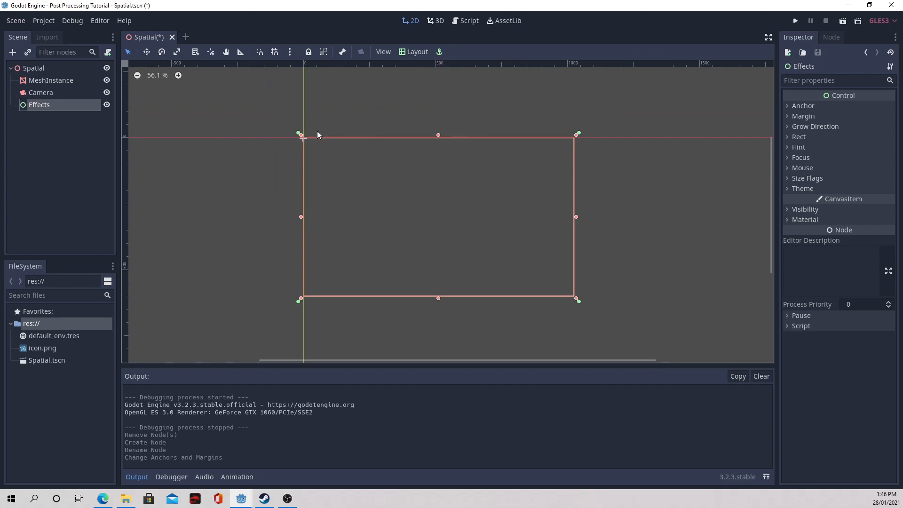
# - Add a CanvasLayer node as a child of Effects and rename it Effect 1
pyautogui.rightClick(69, 105)
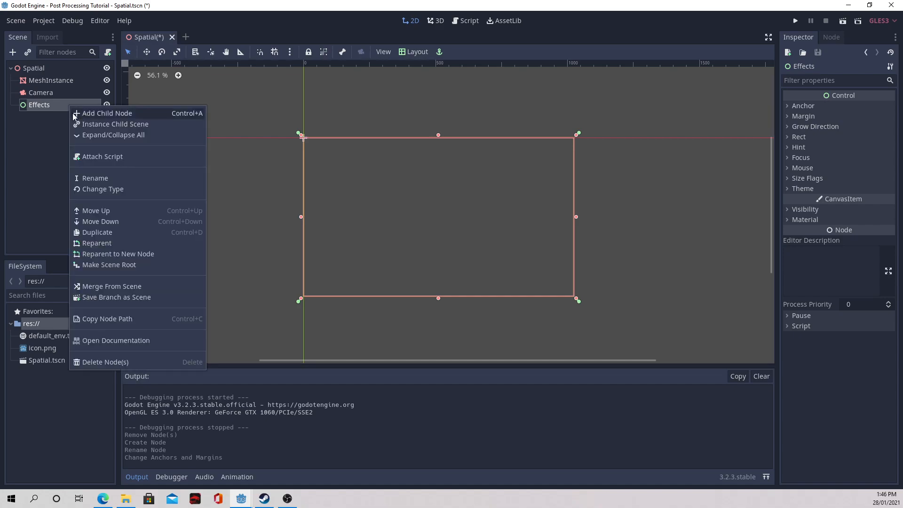
pyautogui.click(72, 113)
pyautogui.write('canvas')
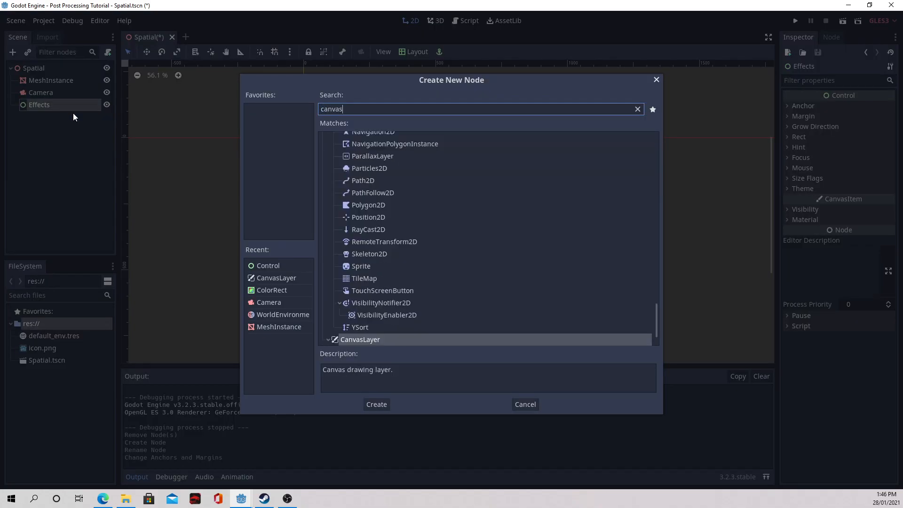
pyautogui.press('Return')
pyautogui.doubleClick(73, 116)
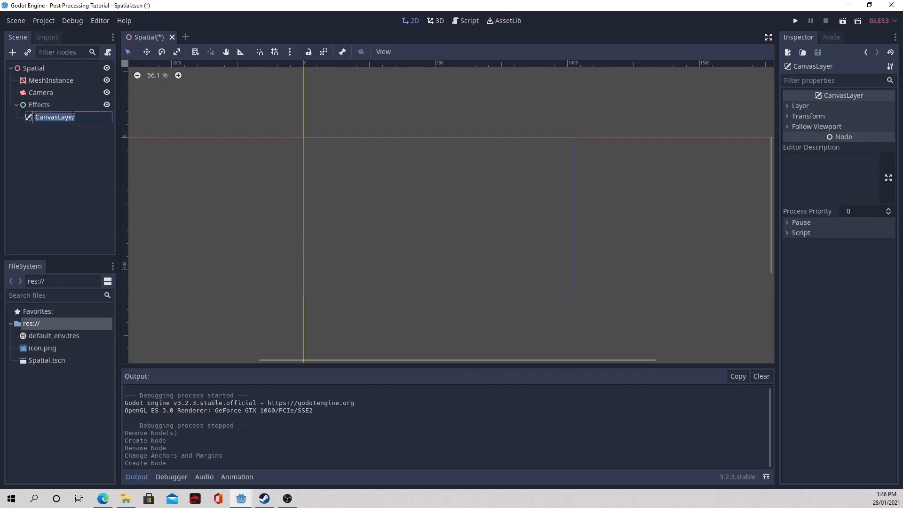
pyautogui.write('Effect 1')
pyautogui.press('Return')
pyautogui.rightClick(72, 114)
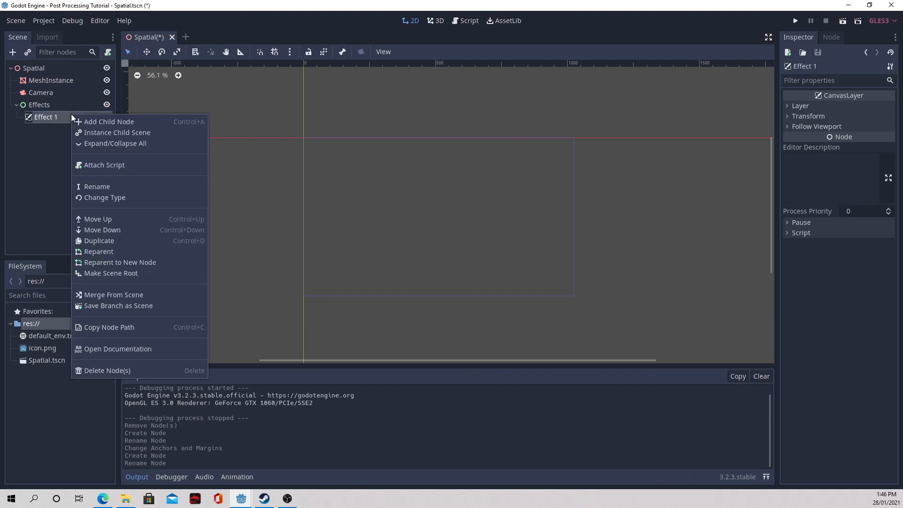
pyautogui.click(93, 123)
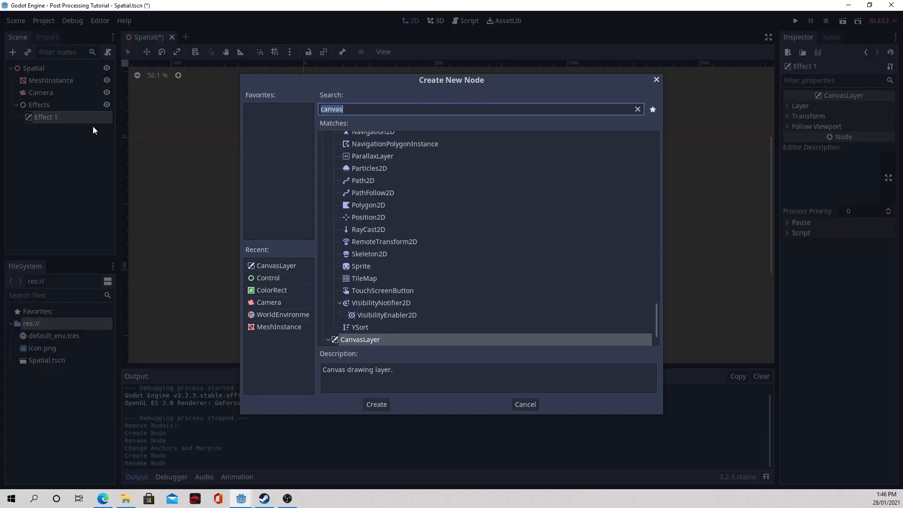
pyautogui.write('color')
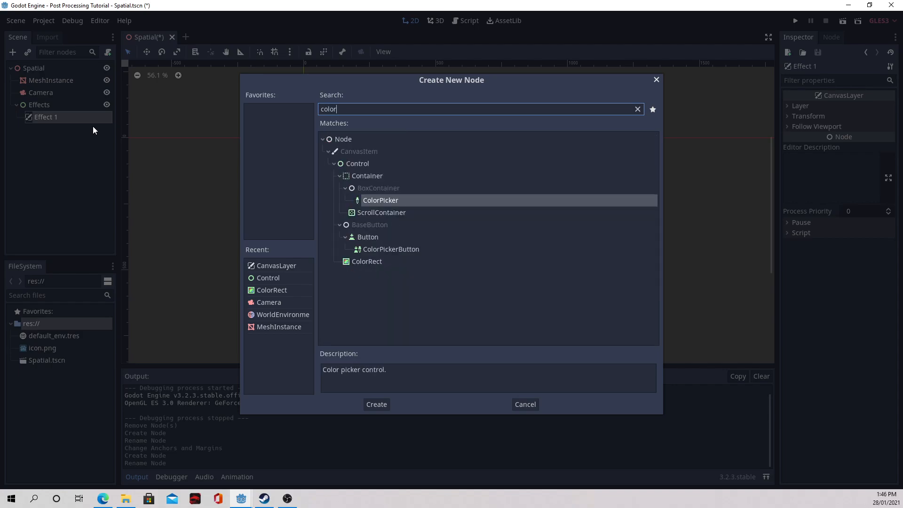
pyautogui.press('Return')
pyautogui.hotkey('ctrl', 'z')
# - Add a ColorRect node as a child of Effect 1 and give it the Full Rect layout
pyautogui.rightClick(85, 116)
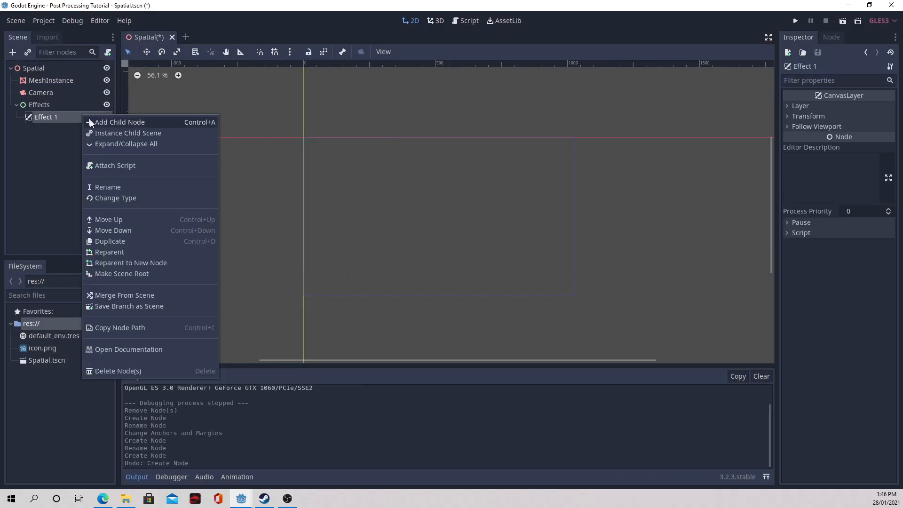
pyautogui.click(91, 122)
pyautogui.press('Down')
pyautogui.press('Down')
pyautogui.press('Down')
pyautogui.press('Down')
pyautogui.press('Down')
pyautogui.press('Return')
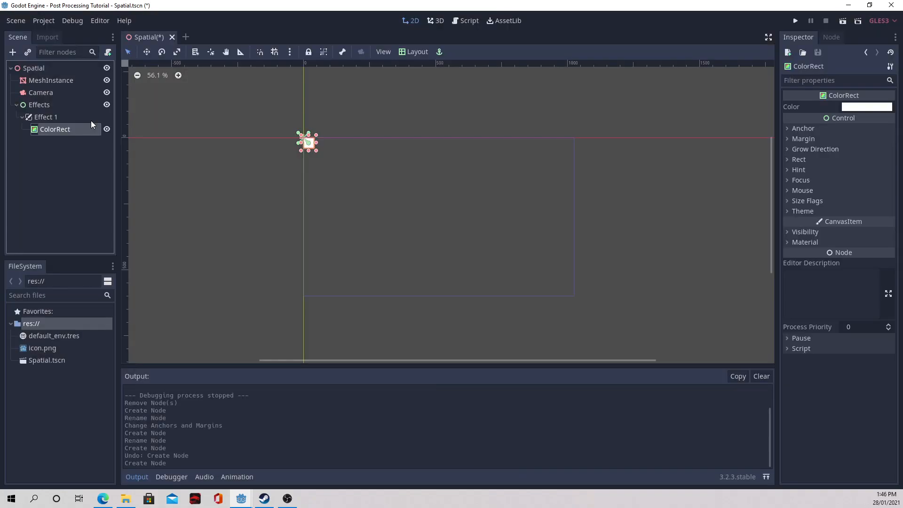
pyautogui.click(414, 53)
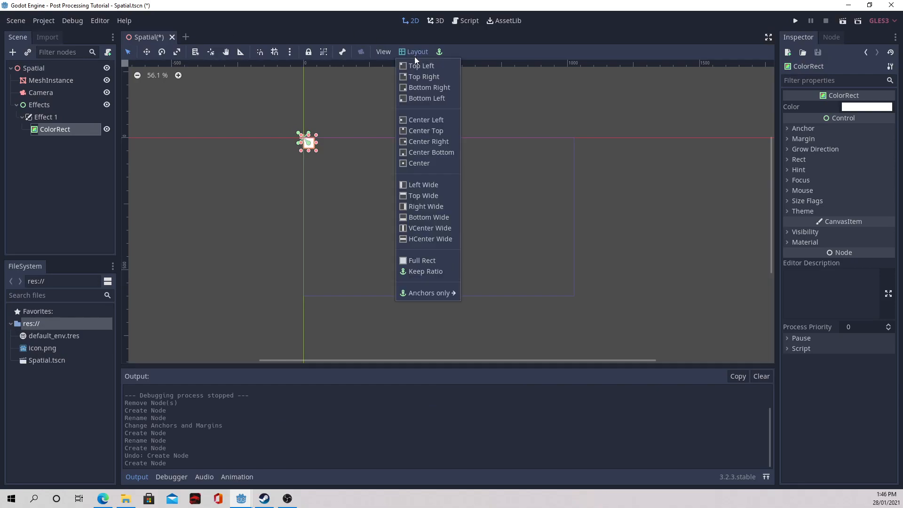
pyautogui.click(431, 262)
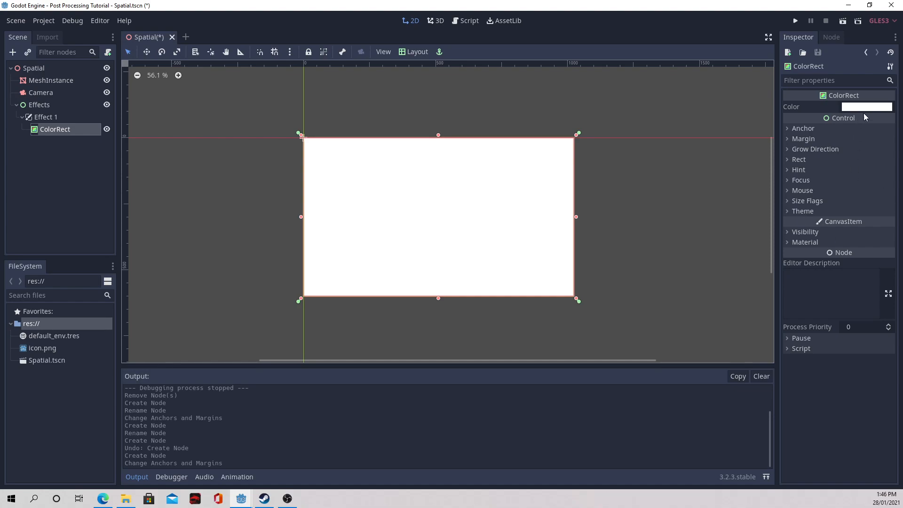
# - Assign a new ShaderMaterial to the ColorRect and create a new VisualShader as that material's shader
pyautogui.click(824, 242)
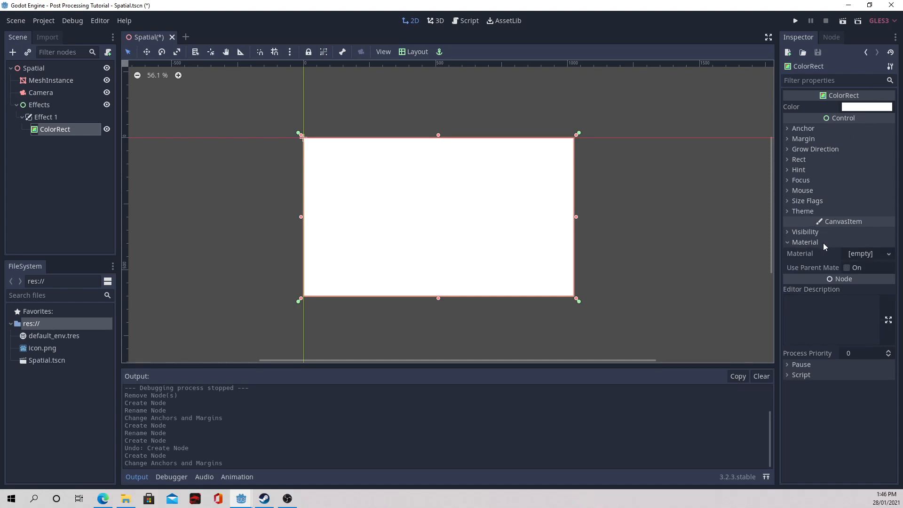
pyautogui.click(869, 253)
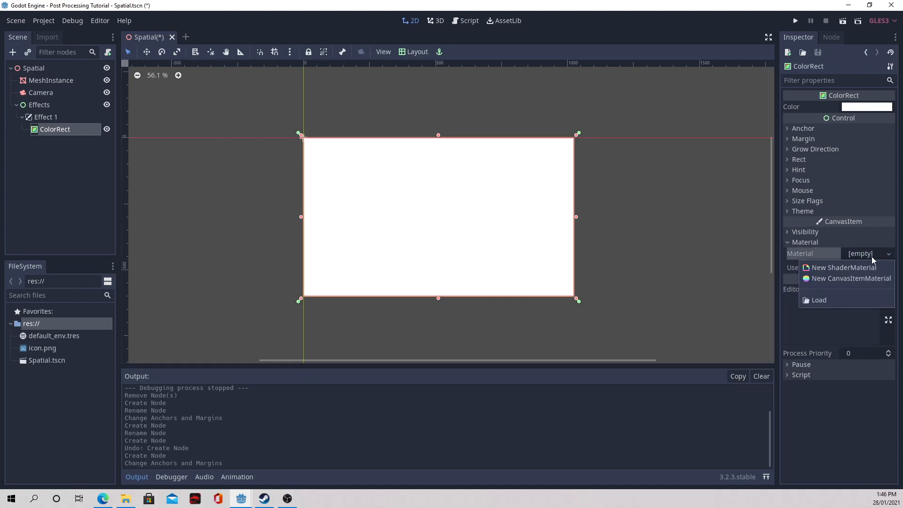
pyautogui.click(865, 271)
pyautogui.click(866, 269)
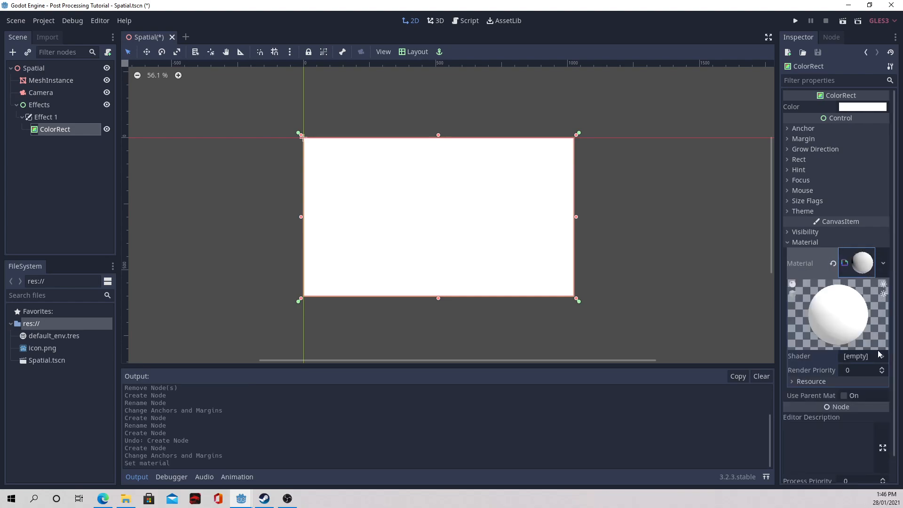
pyautogui.click(860, 357)
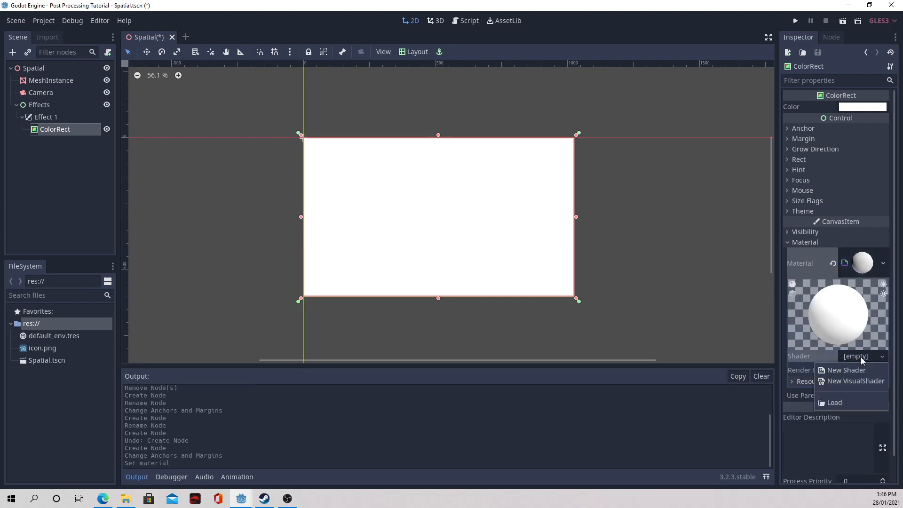
pyautogui.click(858, 381)
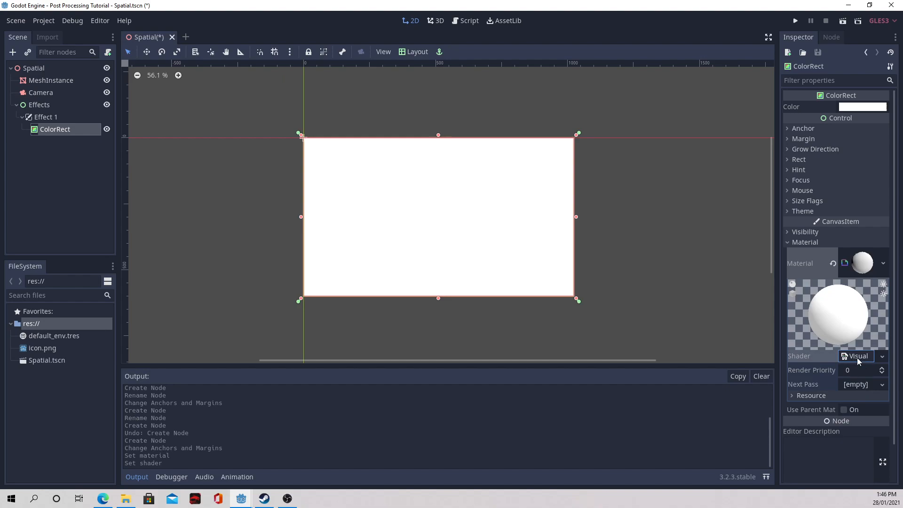
# - Open the ColorRect's VisualShader for editing and set its mode to CanvasItem
pyautogui.click(857, 357)
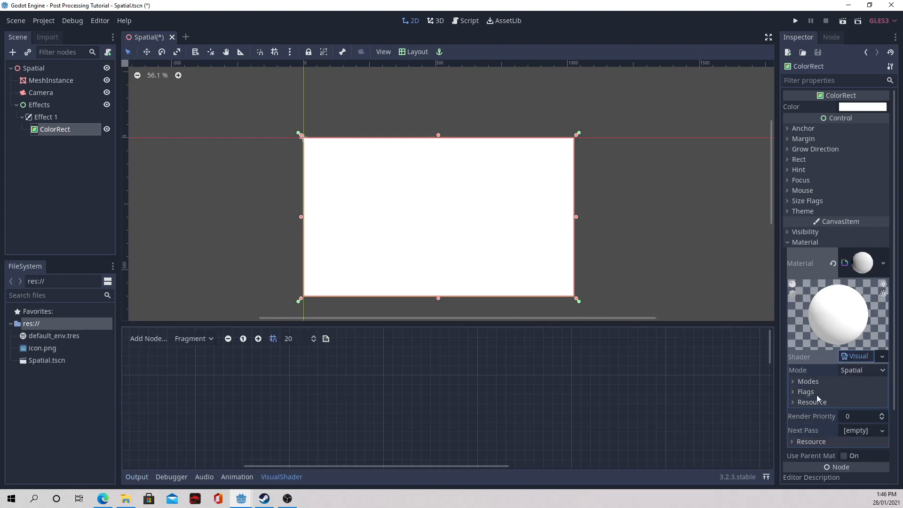
pyautogui.click(864, 369)
pyautogui.click(864, 368)
pyautogui.click(866, 356)
pyautogui.click(882, 356)
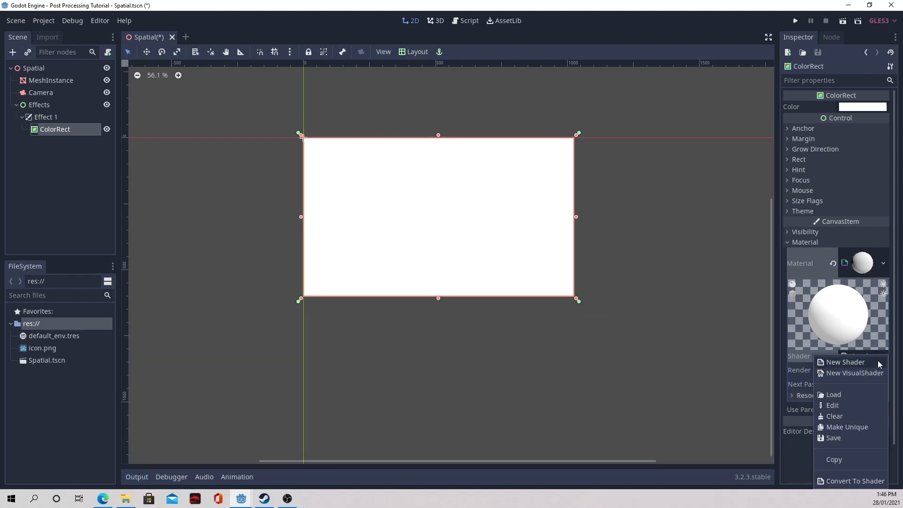
pyautogui.click(886, 343)
pyautogui.click(868, 356)
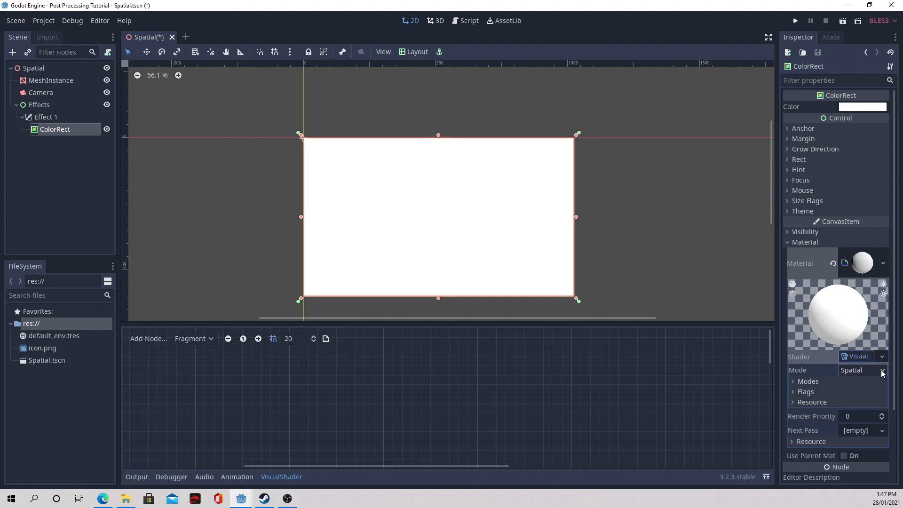
pyautogui.click(882, 372)
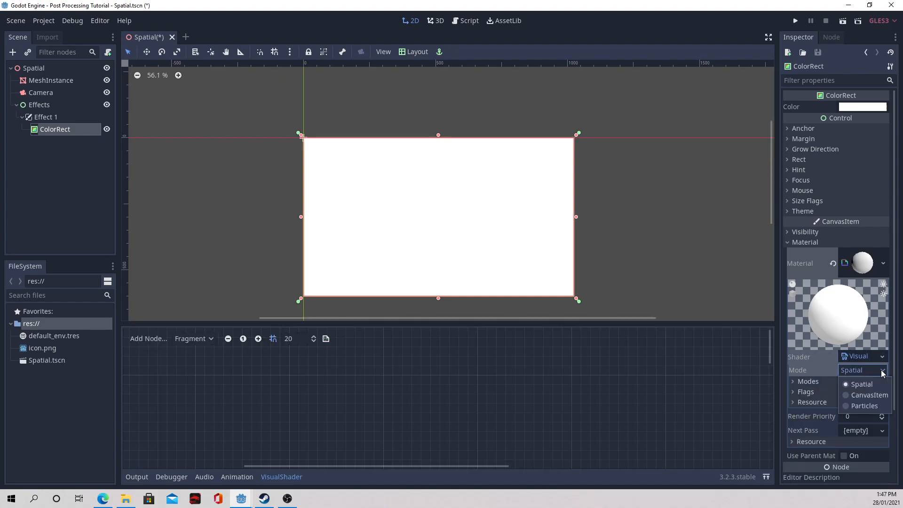
pyautogui.click(868, 395)
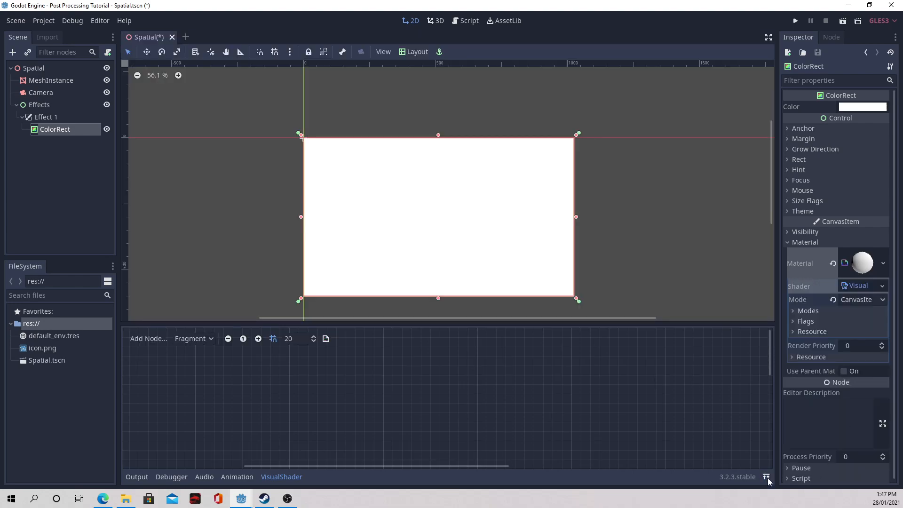
# - Expand the visual shader editor and add a ScreenTexture input node to the fragment graph, well away from the Output node
pyautogui.click(766, 477)
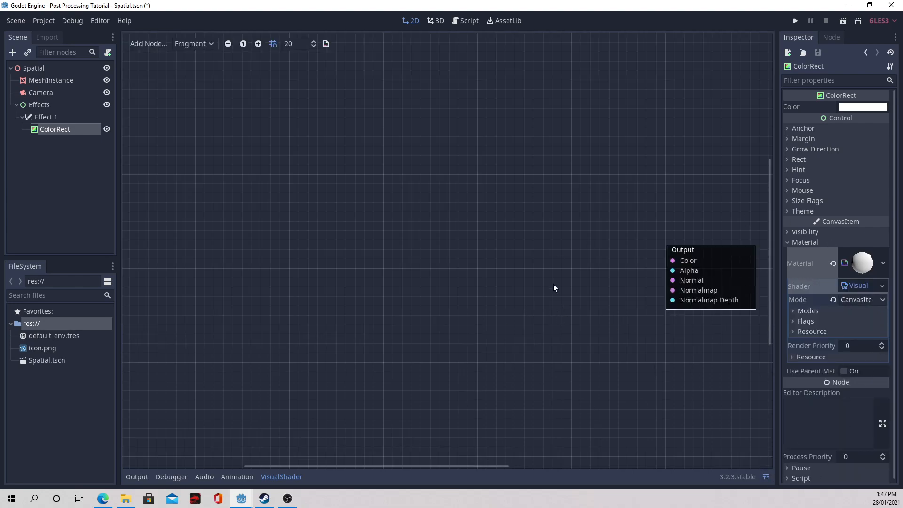
pyautogui.moveTo(598, 292); pyautogui.dragTo(390, 182, button='middle')
pyautogui.moveTo(315, 266); pyautogui.dragTo(507, 191, button='middle')
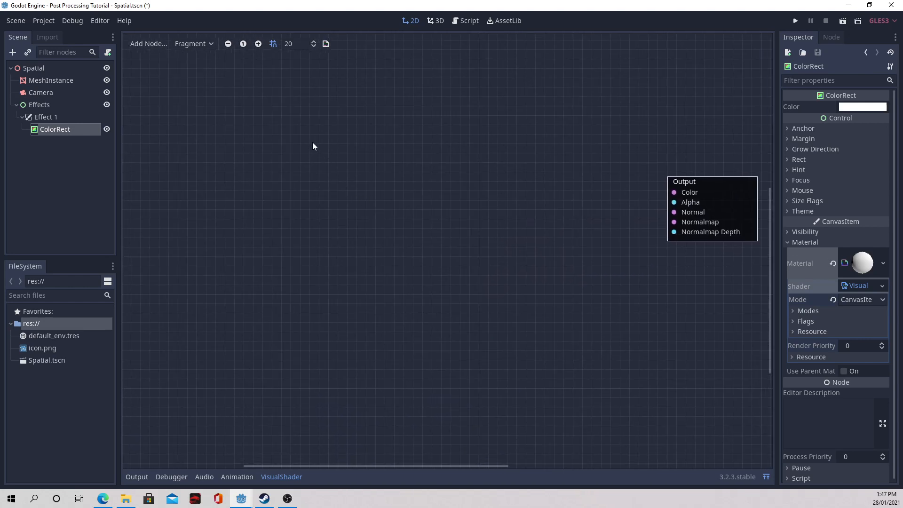
pyautogui.rightClick(270, 136)
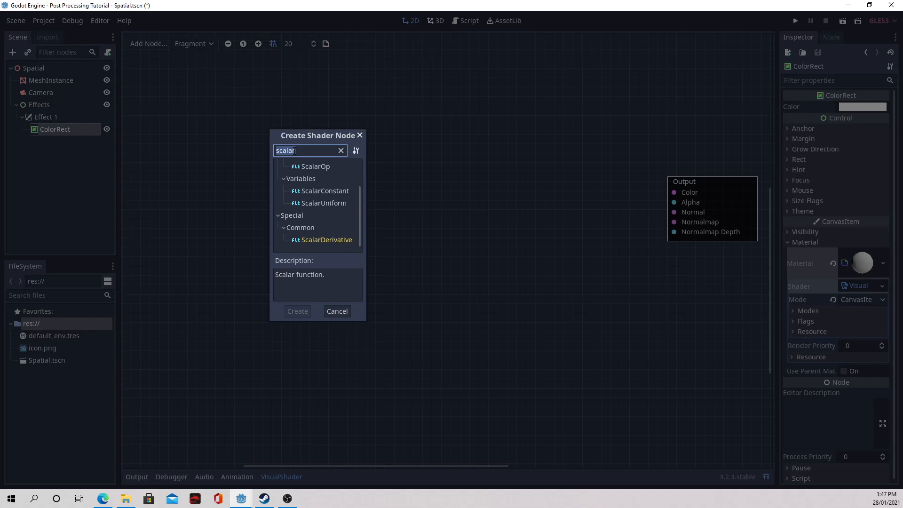
pyautogui.write('scree')
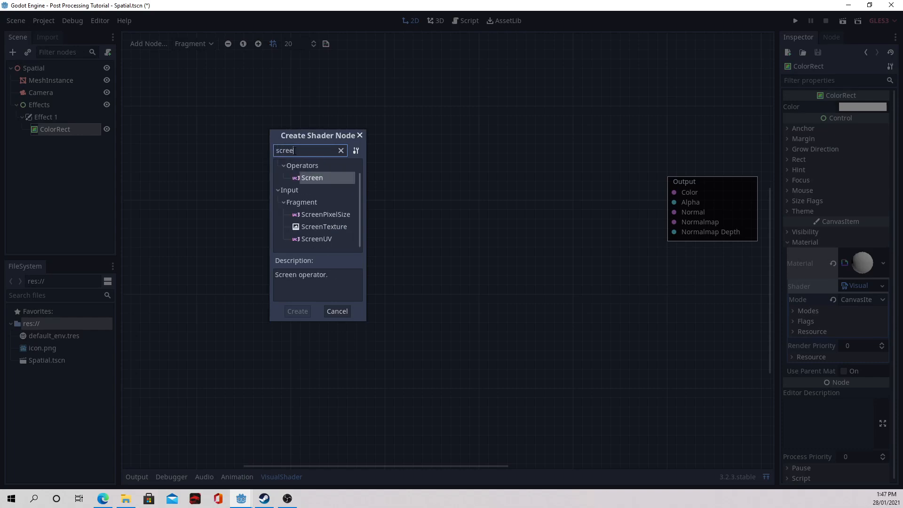
pyautogui.press('Down')
pyautogui.press('Down')
pyautogui.press('Return')
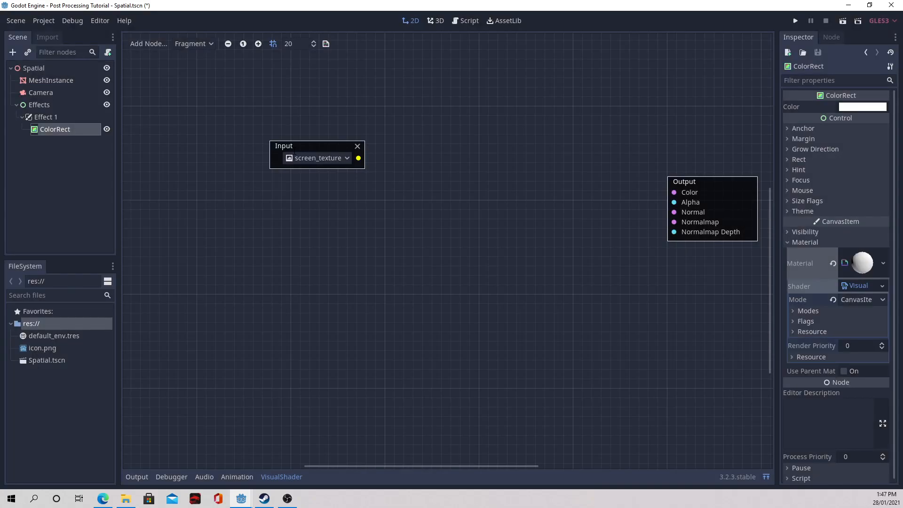
# - Add a ScreenUV input node to the fragment graph below the screen_texture input
pyautogui.rightClick(308, 207)
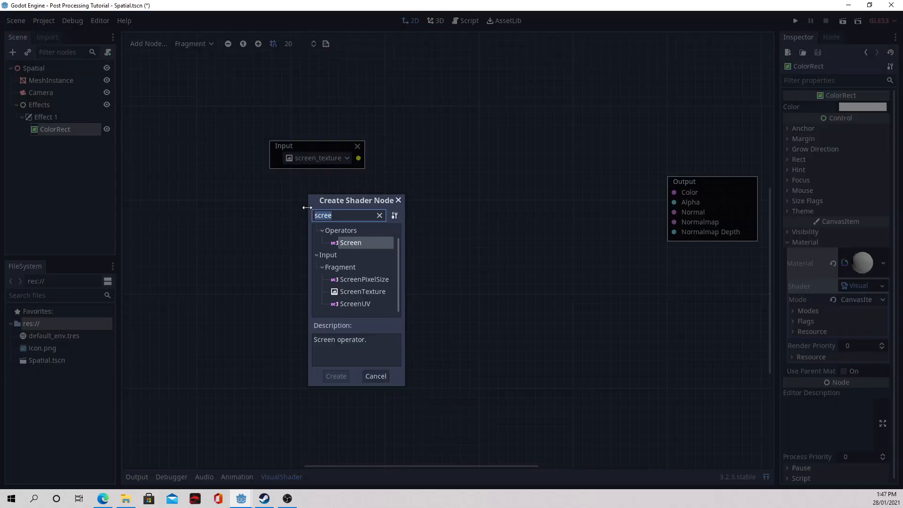
pyautogui.press('Down')
pyautogui.press('Down')
pyautogui.press('Down')
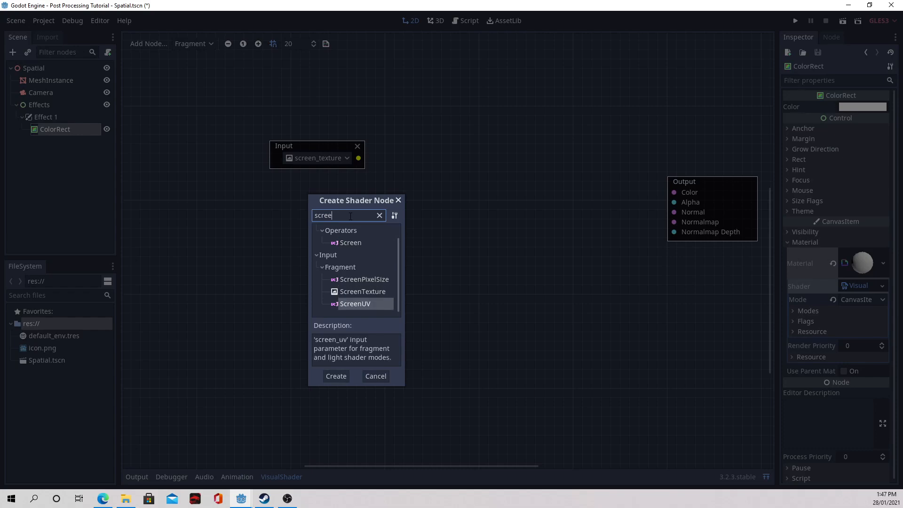
pyautogui.press('Return')
pyautogui.moveTo(332, 215); pyautogui.dragTo(294, 210)
# - Add a Texture function node to the graph, between the two input nodes and the Output node
pyautogui.rightClick(377, 205)
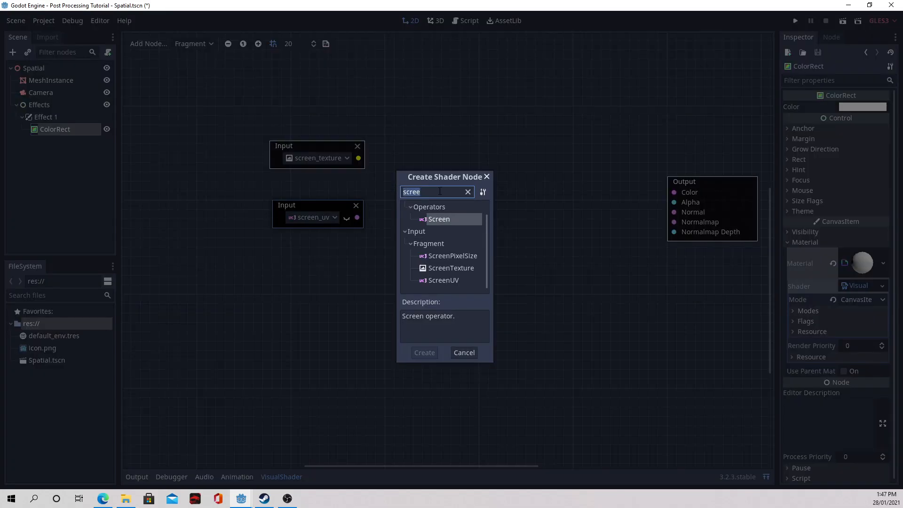
pyautogui.write('t')
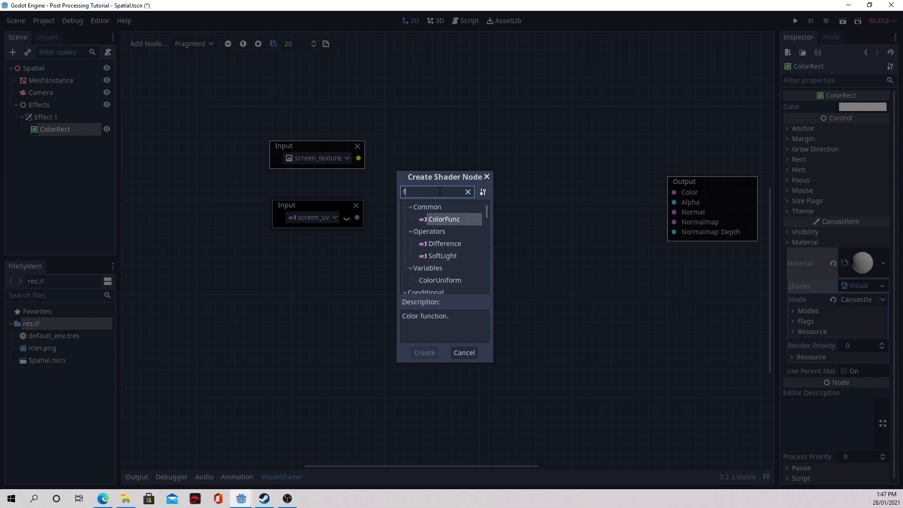
pyautogui.write('exture')
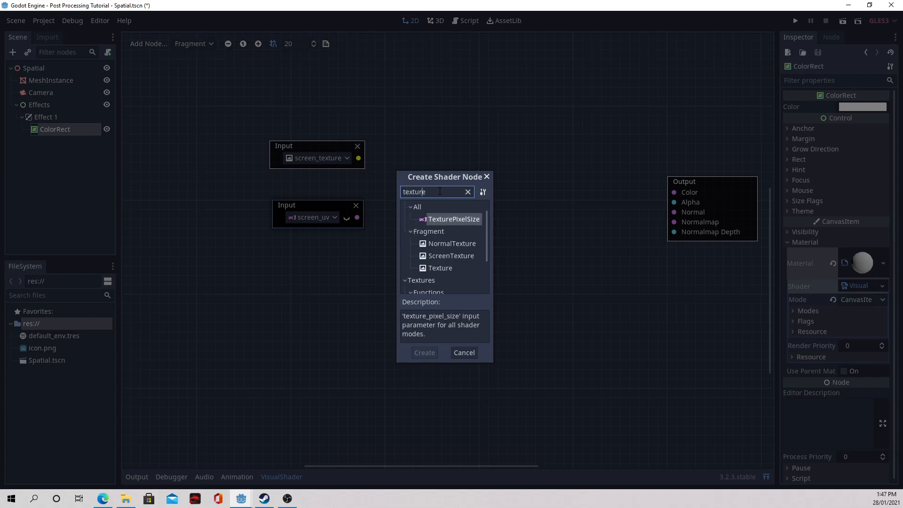
pyautogui.press('Down')
pyautogui.press('Down')
pyautogui.press('Down')
pyautogui.press('Up')
pyautogui.press('Return')
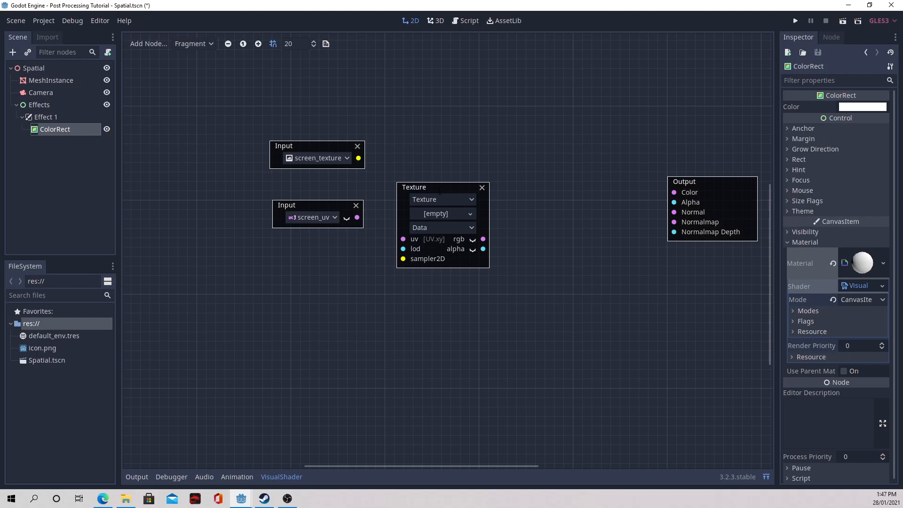
# - Place the screen_texture input below screen_uv, and connect screen_uv to the Texture node's uv and screen_texture to its sampler2D
pyautogui.moveTo(329, 145); pyautogui.dragTo(413, 263)
pyautogui.moveTo(357, 217); pyautogui.dragTo(403, 239)
# - Set the Texture node's source to Screen and connect its rgb output to the Output node's Color
pyautogui.click(438, 199)
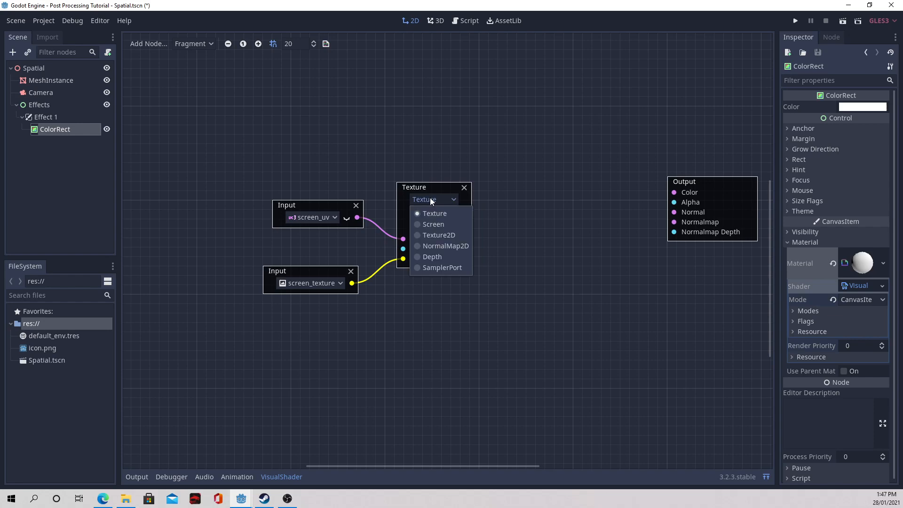
pyautogui.click(436, 226)
pyautogui.moveTo(465, 211); pyautogui.dragTo(676, 191)
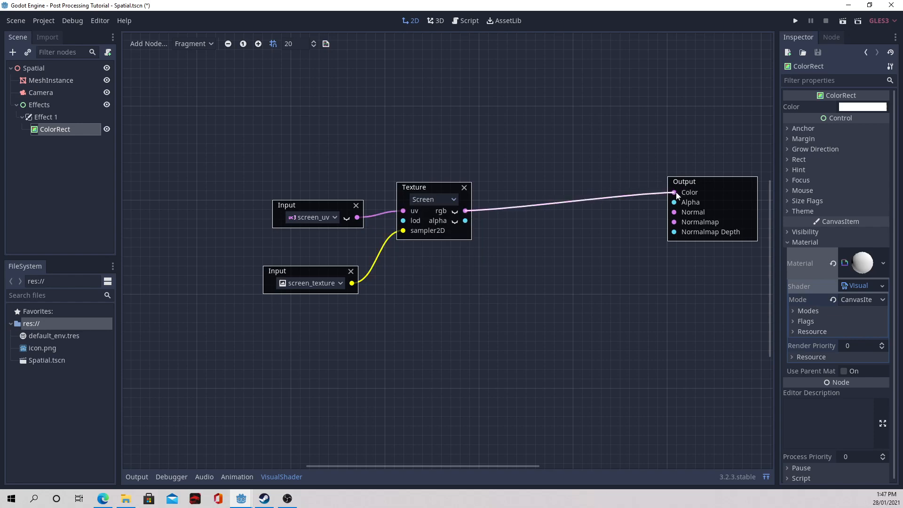
# - Move the Texture and both input nodes farther from the Output node and align screen_texture directly under screen_uv
pyautogui.moveTo(235, 165); pyautogui.dragTo(473, 315)
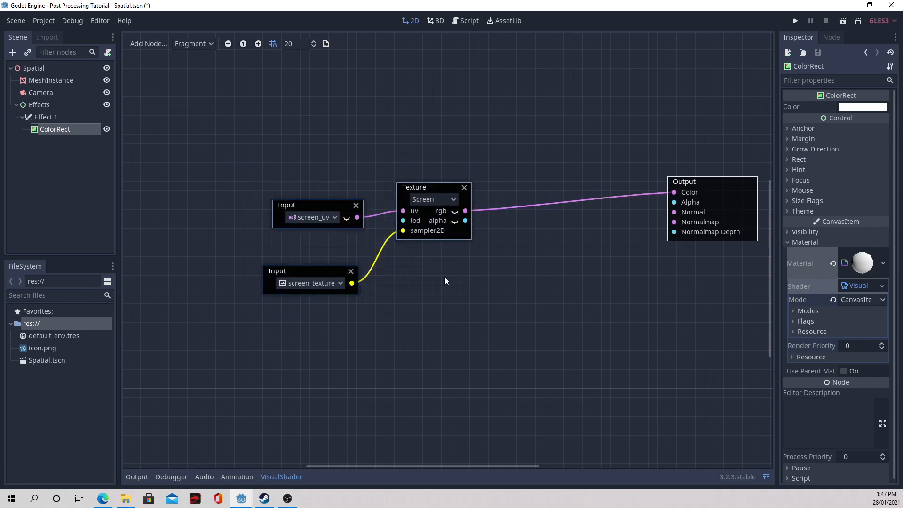
pyautogui.moveTo(425, 181); pyautogui.dragTo(301, 152)
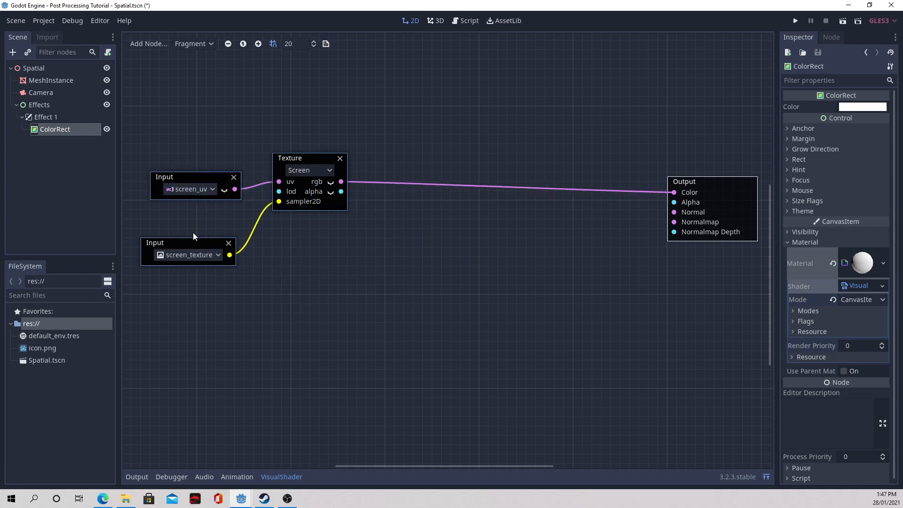
pyautogui.moveTo(194, 239); pyautogui.dragTo(200, 220)
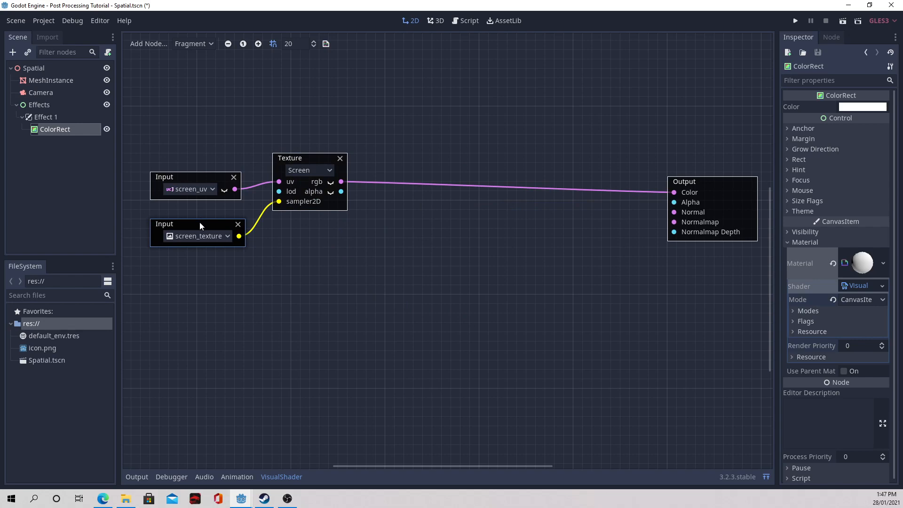
pyautogui.click(297, 164)
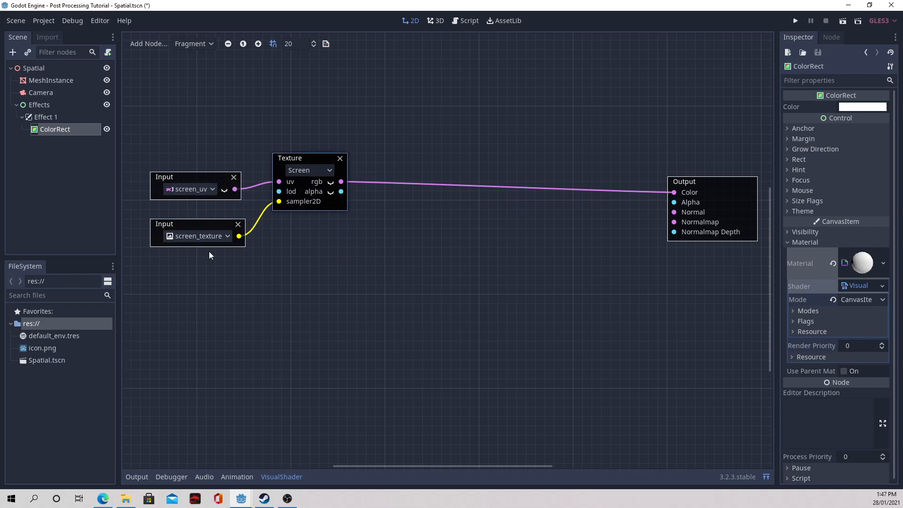
pyautogui.click(40, 92)
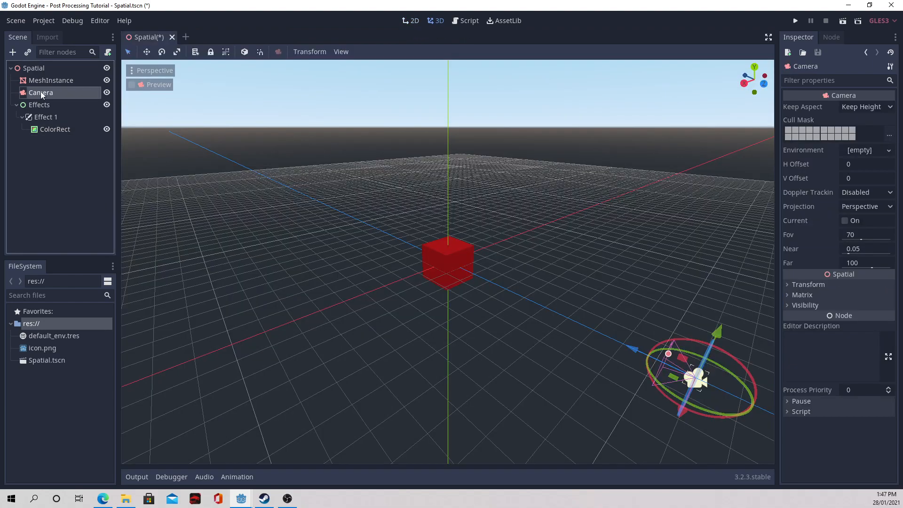
pyautogui.click(84, 168)
pyautogui.click(51, 130)
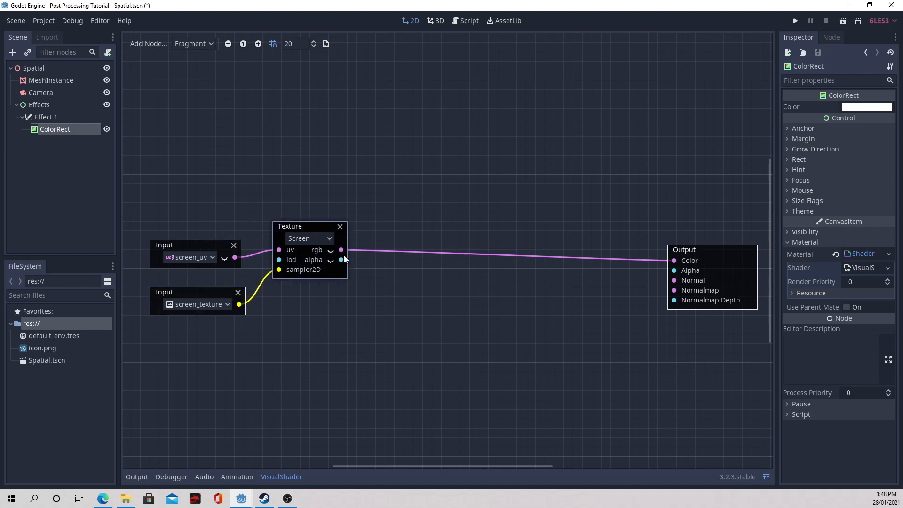
# - Insert a vector OneMinus node between the Texture node's rgb output and the Output node's Color input
pyautogui.moveTo(341, 251)
pyautogui.mouseDown()
pyautogui.moveTo(383, 279)
pyautogui.moveTo(344, 253)
pyautogui.mouseUp()
pyautogui.moveTo(379, 278); pyautogui.dragTo(469, 278)
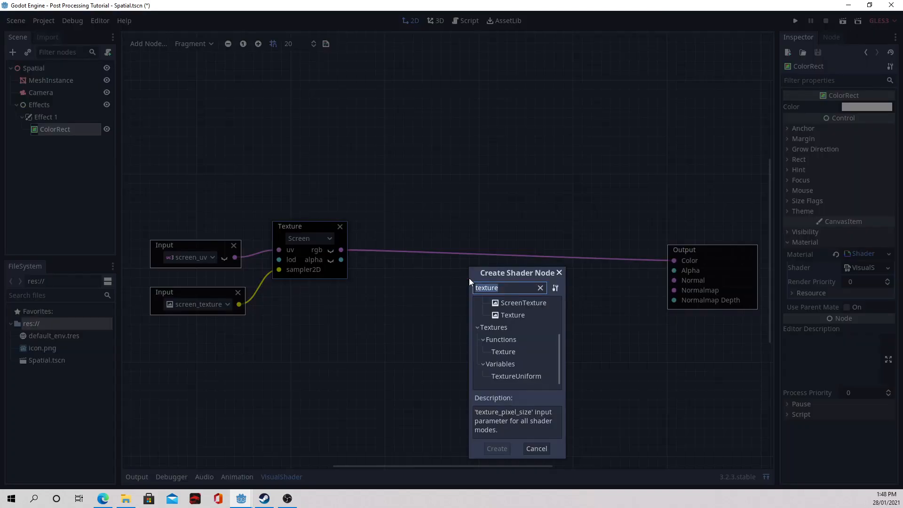
pyautogui.write('one')
pyautogui.press('Down')
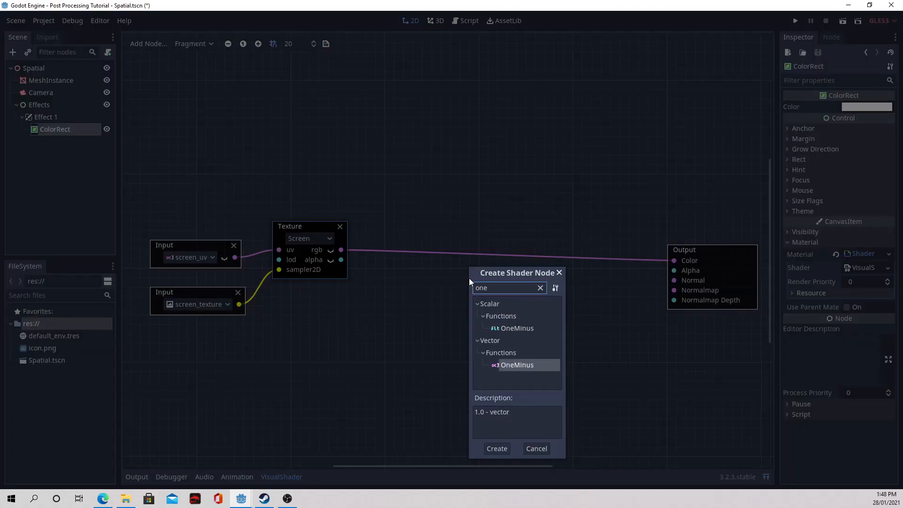
pyautogui.press('Return')
pyautogui.moveTo(546, 295); pyautogui.dragTo(674, 260)
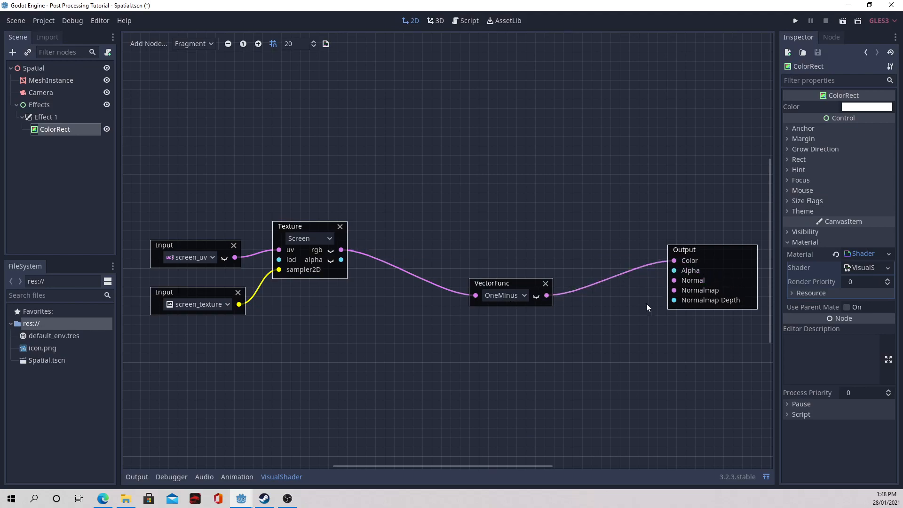
# - Show the OneMinus node's preview and move the node in line between the Texture and Output nodes
pyautogui.click(536, 295)
pyautogui.moveTo(515, 283); pyautogui.dragTo(497, 245)
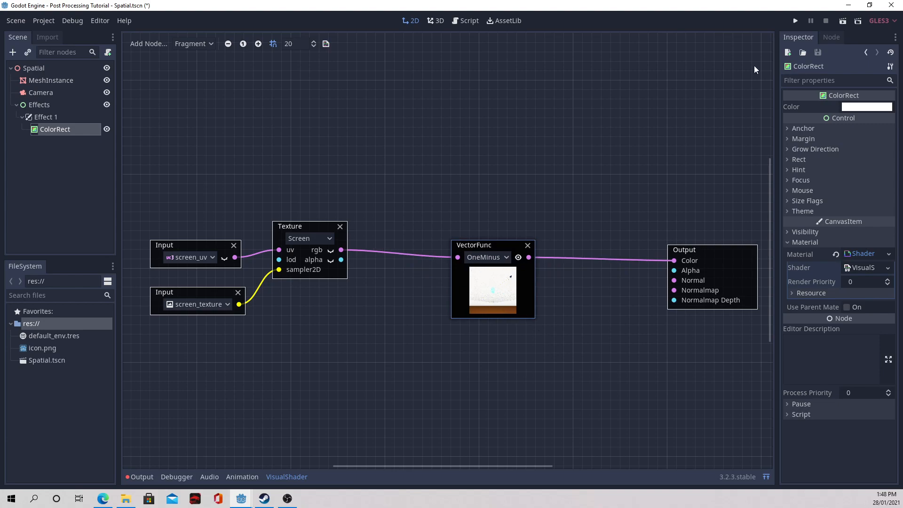
# - Run the edited scene to check the color inversion, then close the game window and shrink the expanded output area
pyautogui.click(842, 21)
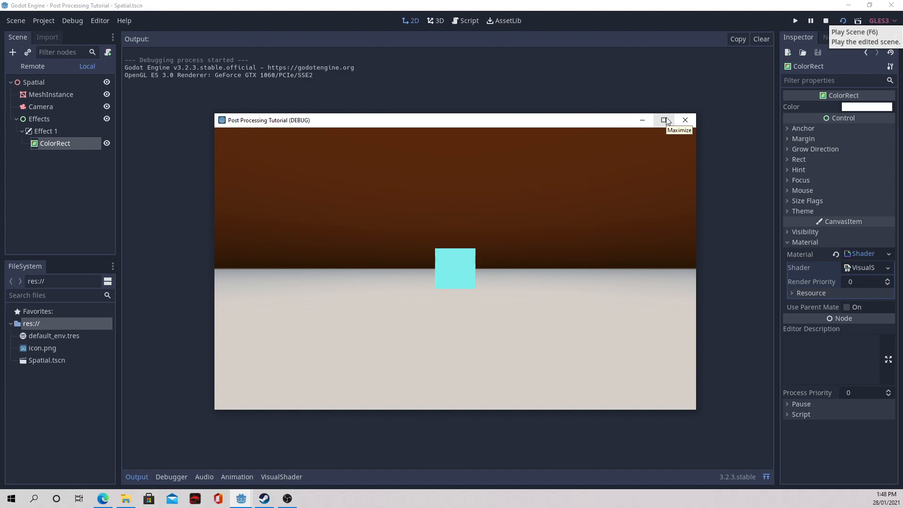
pyautogui.click(685, 120)
pyautogui.click(767, 477)
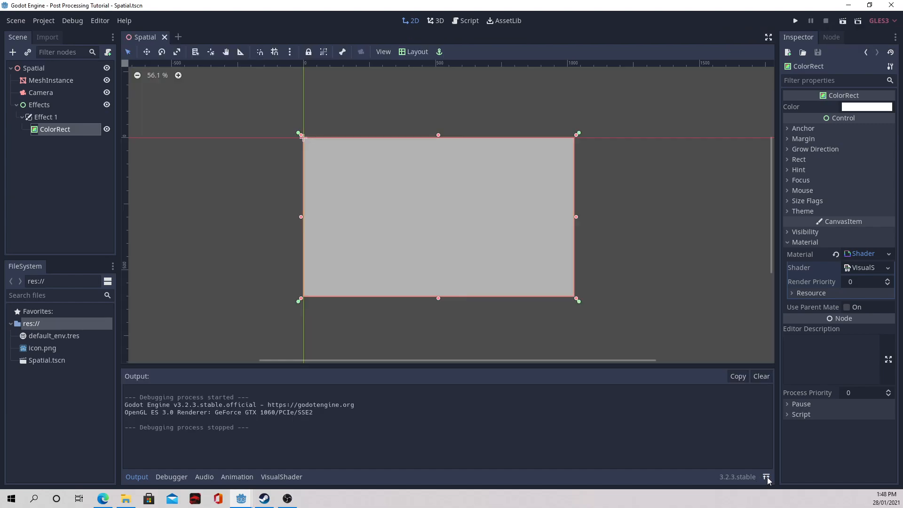
pyautogui.click(22, 117)
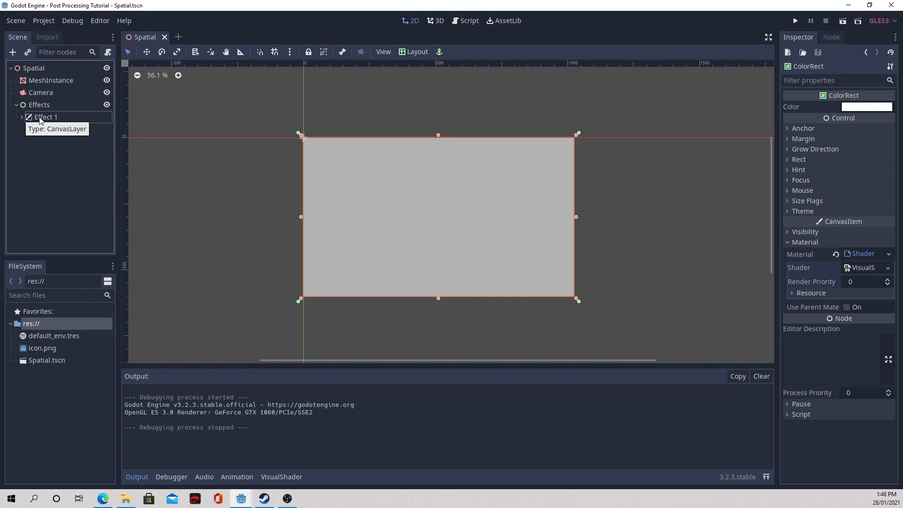
pyautogui.click(36, 126)
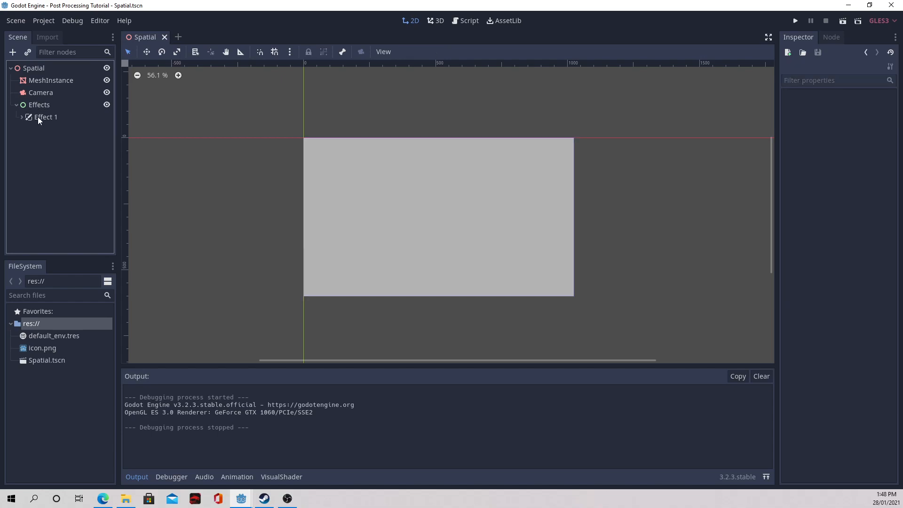
pyautogui.click(45, 118)
pyautogui.click(22, 117)
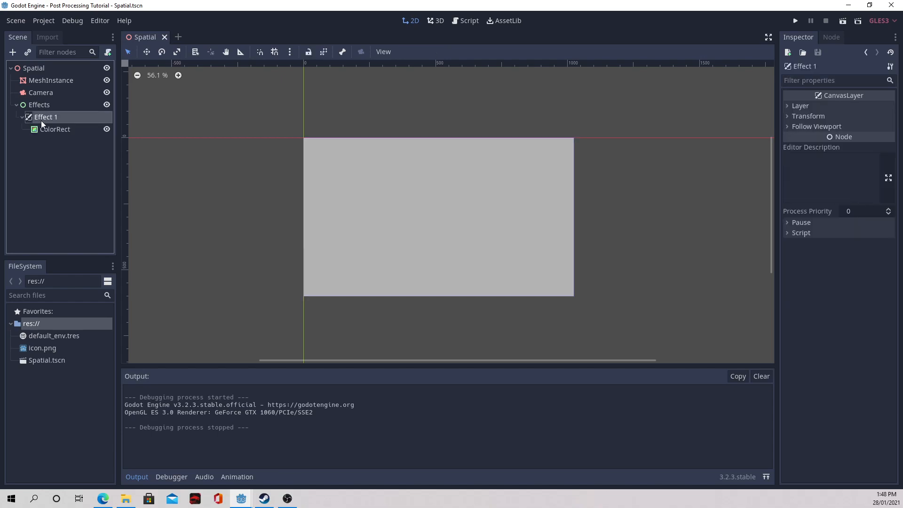
# - Add a CanvasLayer as a child of the Effects node and rename it Effect 2
pyautogui.rightClick(47, 106)
pyautogui.click(60, 113)
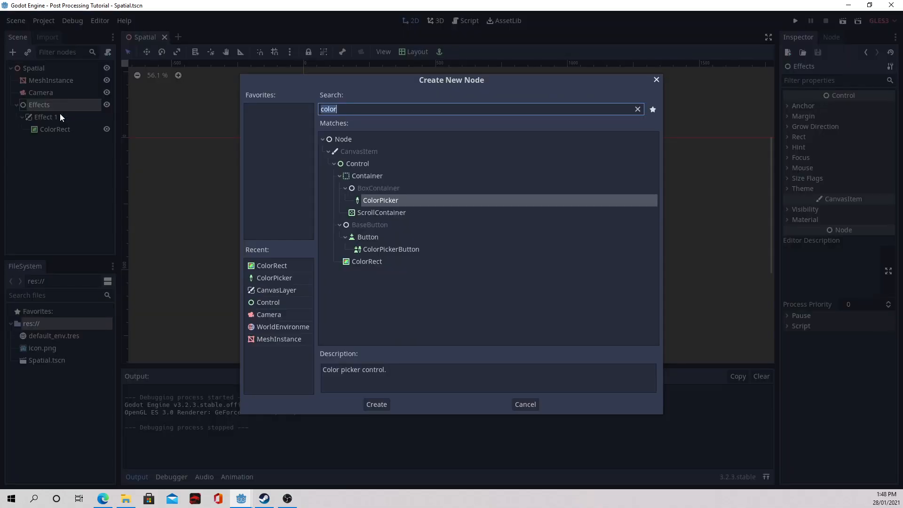
pyautogui.write('can')
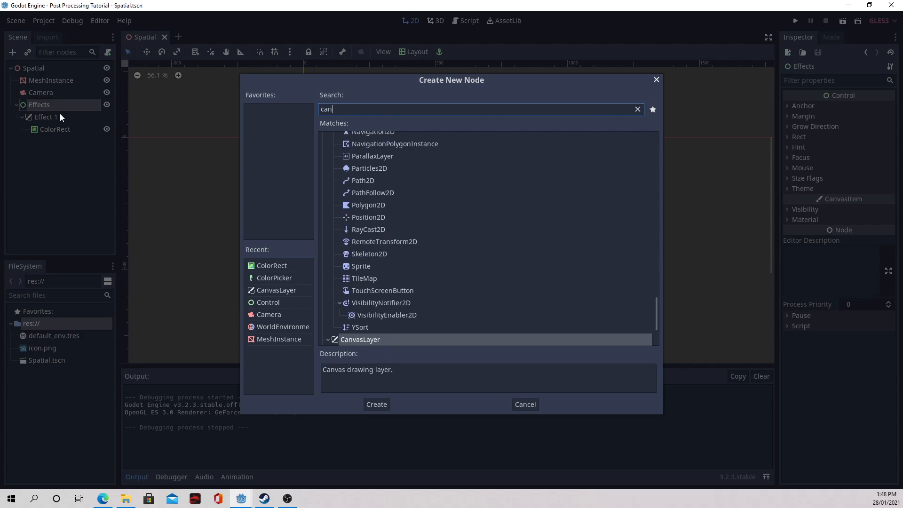
pyautogui.press('Return')
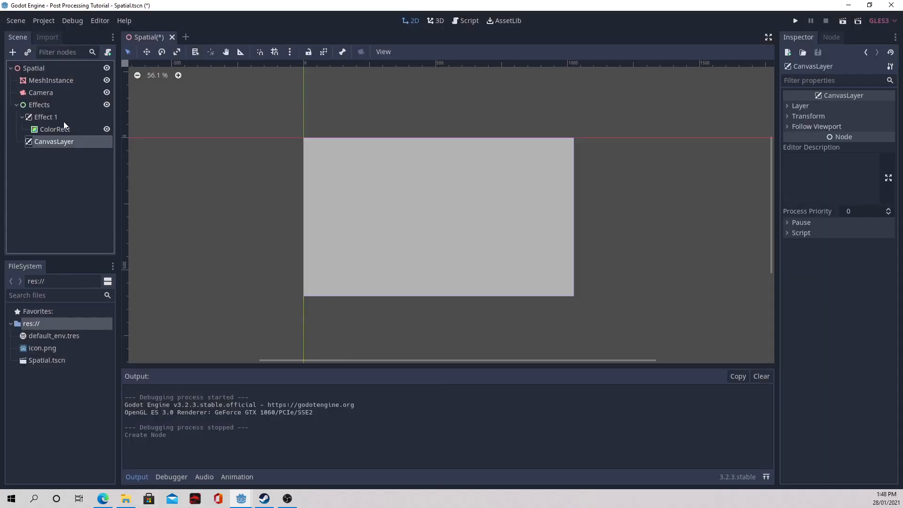
pyautogui.doubleClick(55, 142)
pyautogui.write('Effect 2')
pyautogui.press('Return')
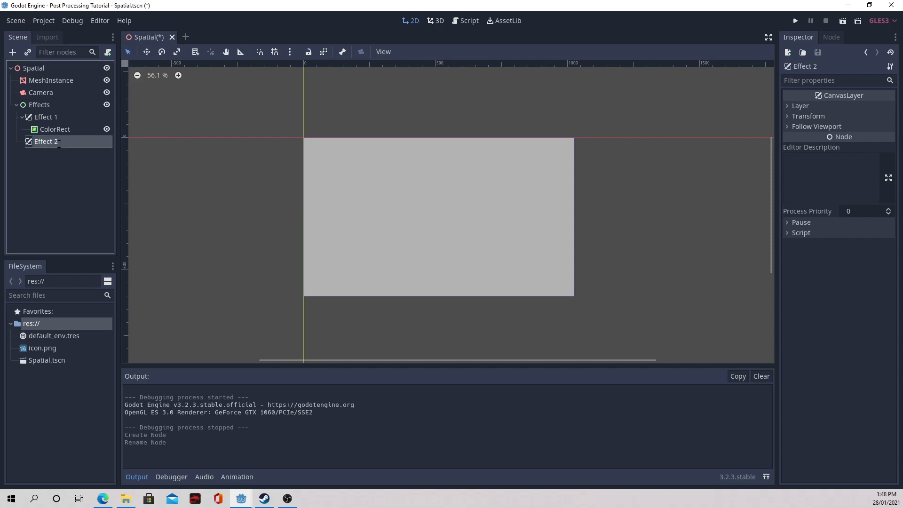
# - Add a ColorRect as a child of Effect 2 and give it the Full Rect layout
pyautogui.rightClick(53, 143)
pyautogui.click(68, 151)
pyautogui.write('color')
pyautogui.press('Down')
pyautogui.press('Down')
pyautogui.press('Down')
pyautogui.press('Down')
pyautogui.press('Down')
pyautogui.press('Return')
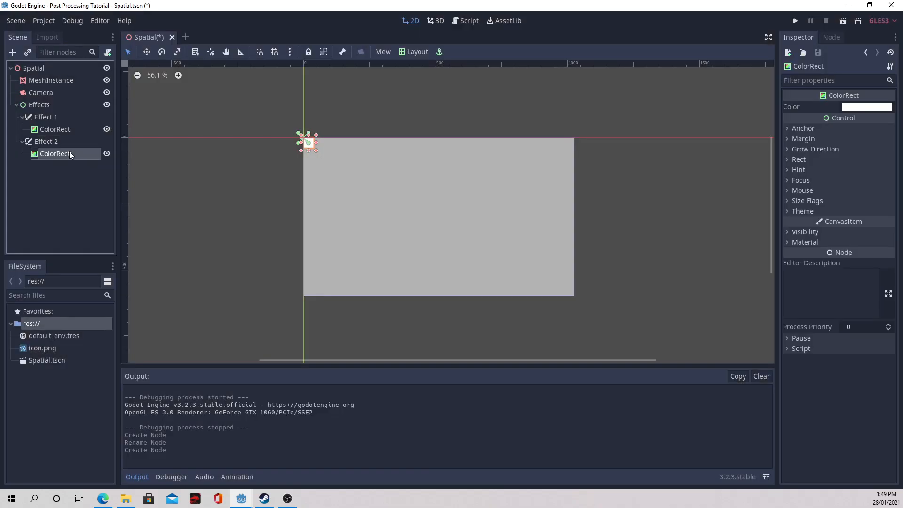
pyautogui.click(413, 52)
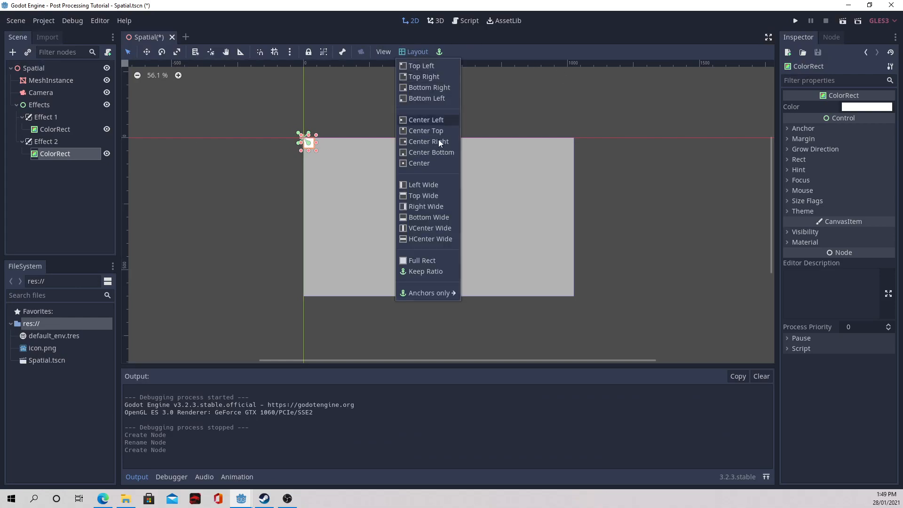
pyautogui.click(436, 262)
# - Assign a new ShaderMaterial to Effect 2's ColorRect and create a new VisualShader as its shader
pyautogui.click(805, 242)
pyautogui.click(807, 241)
pyautogui.click(807, 241)
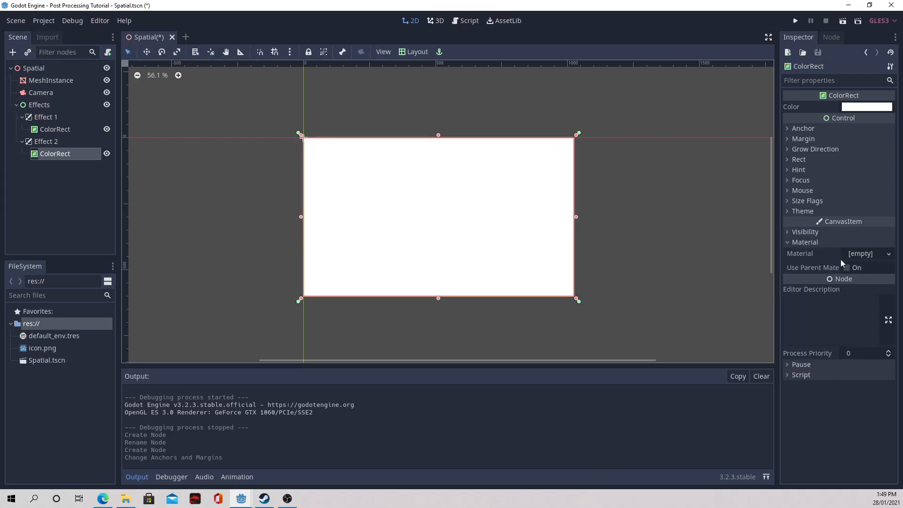
pyautogui.click(861, 254)
pyautogui.click(841, 266)
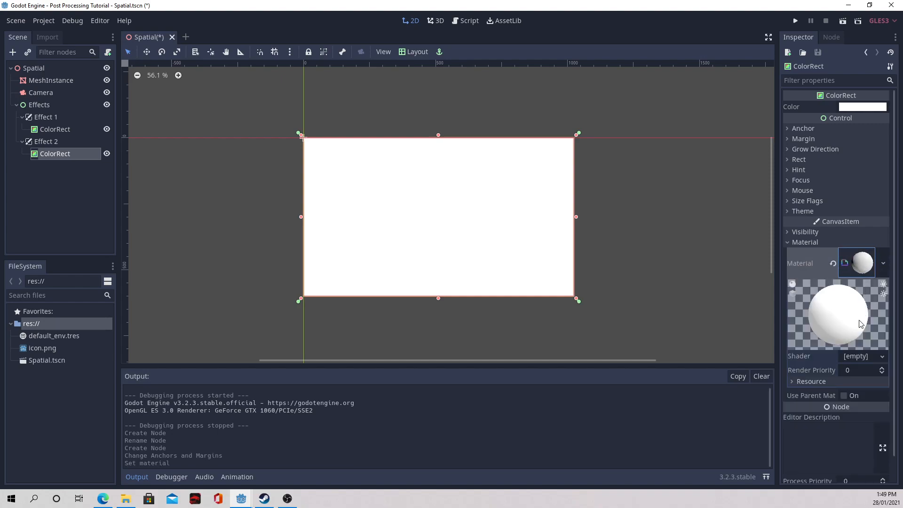
pyautogui.click(862, 357)
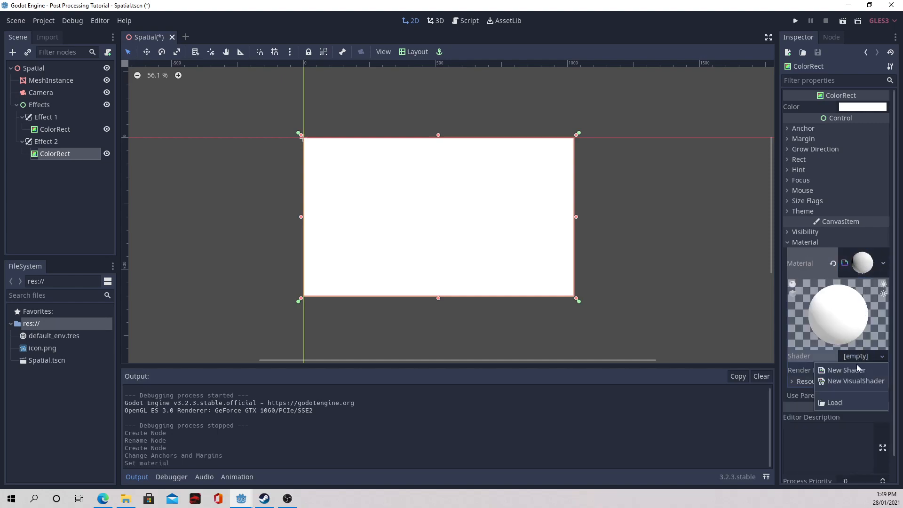
pyautogui.click(854, 381)
# - Open Effect 2's VisualShader in the expanded graph editor and set its mode to CanvasItem
pyautogui.click(856, 359)
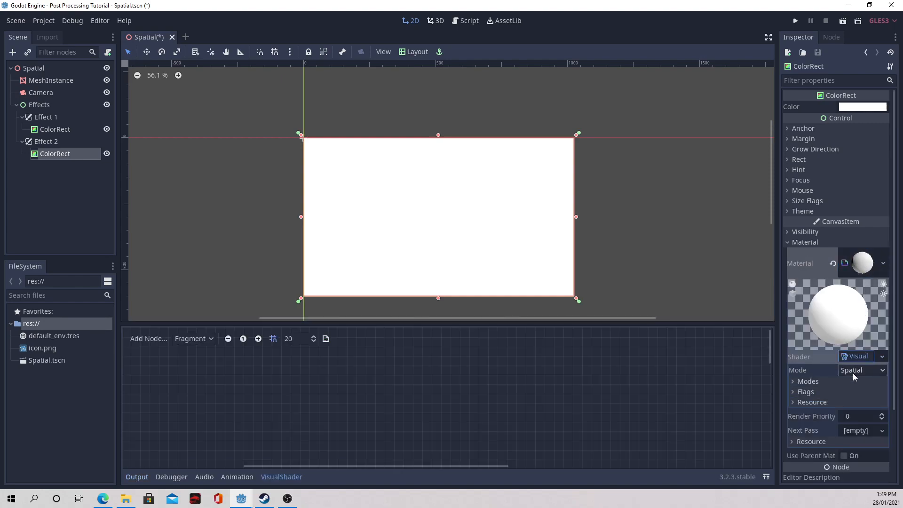
pyautogui.click(766, 479)
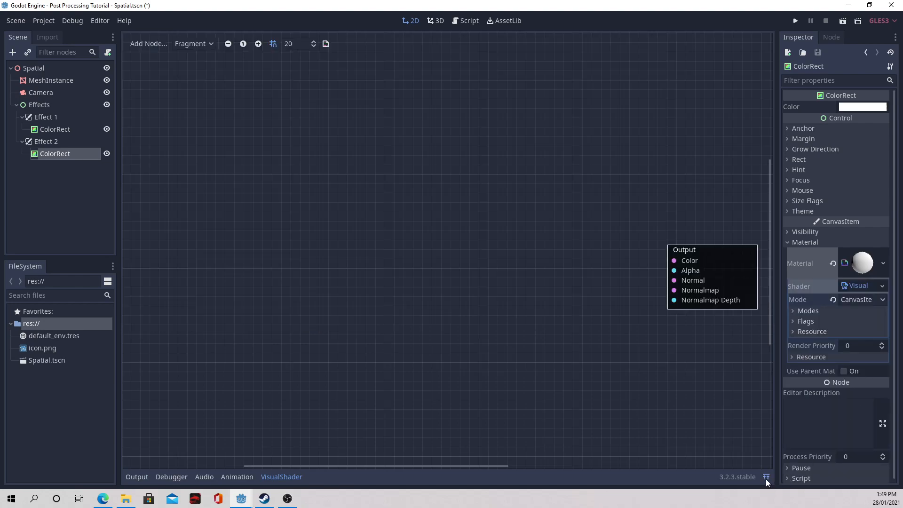
pyautogui.moveTo(719, 294); pyautogui.dragTo(667, 289, button='middle')
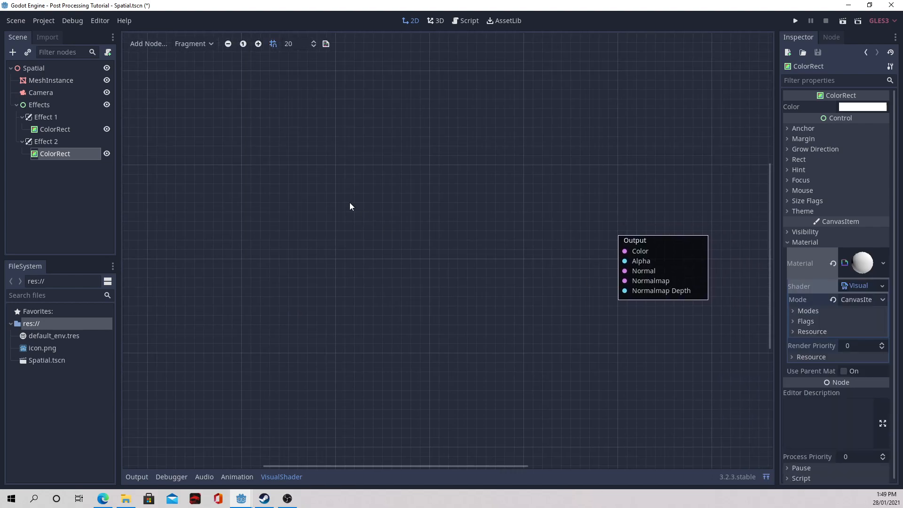
# - Add a ScreenTexture input node to Effect 2's shader graph
pyautogui.rightClick(352, 205)
pyautogui.write('m')
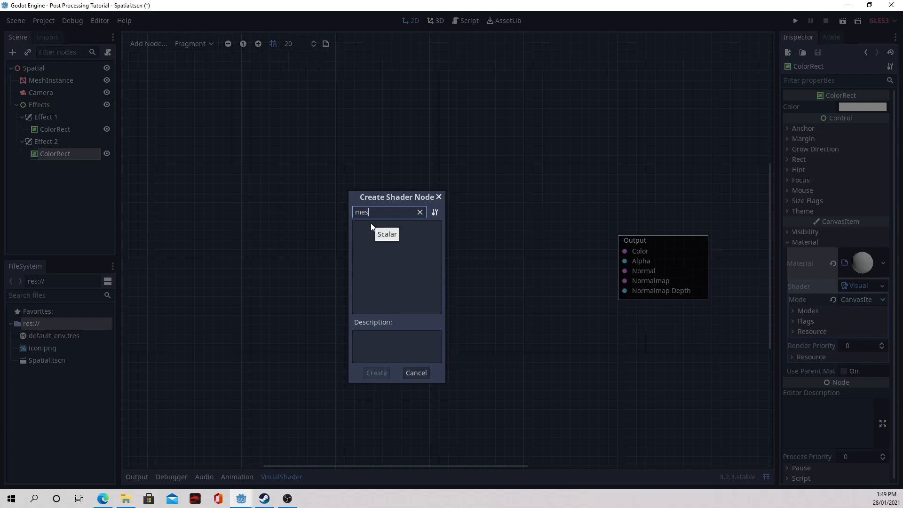
pyautogui.press('BackSpace')
pyautogui.write('scre')
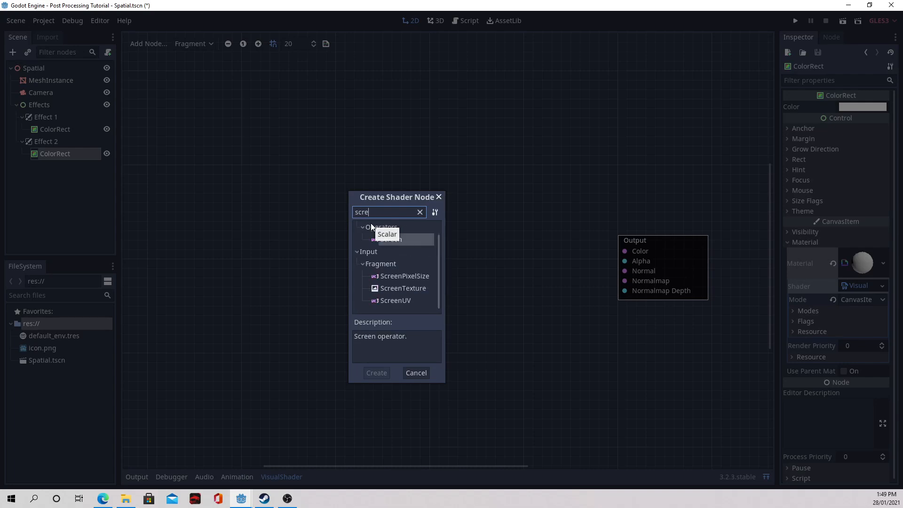
pyautogui.write('en')
pyautogui.press('Down')
pyautogui.press('Down')
pyautogui.press('Down')
pyautogui.press('Return')
# - Add a ScreenUV input node above the screen_texture input in the shader graph
pyautogui.rightClick(330, 126)
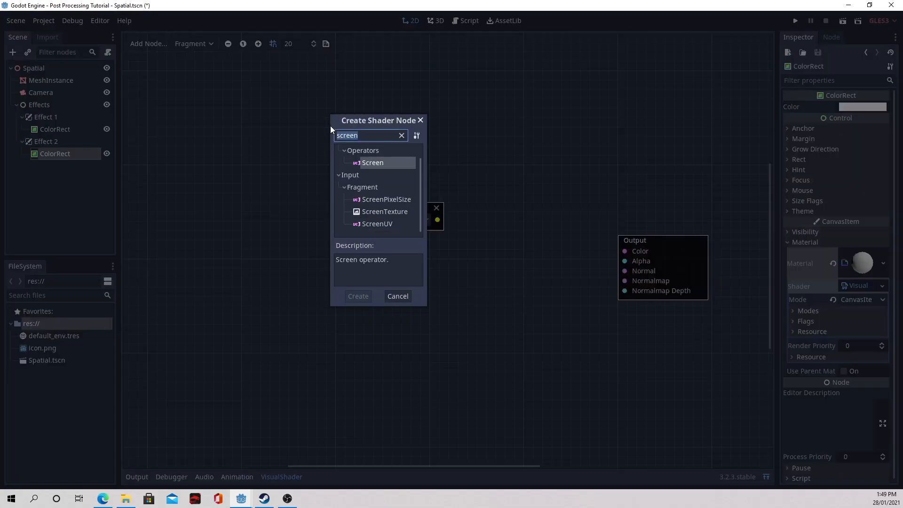
pyautogui.press('Down')
pyautogui.press('Down')
pyautogui.press('Down')
pyautogui.press('Return')
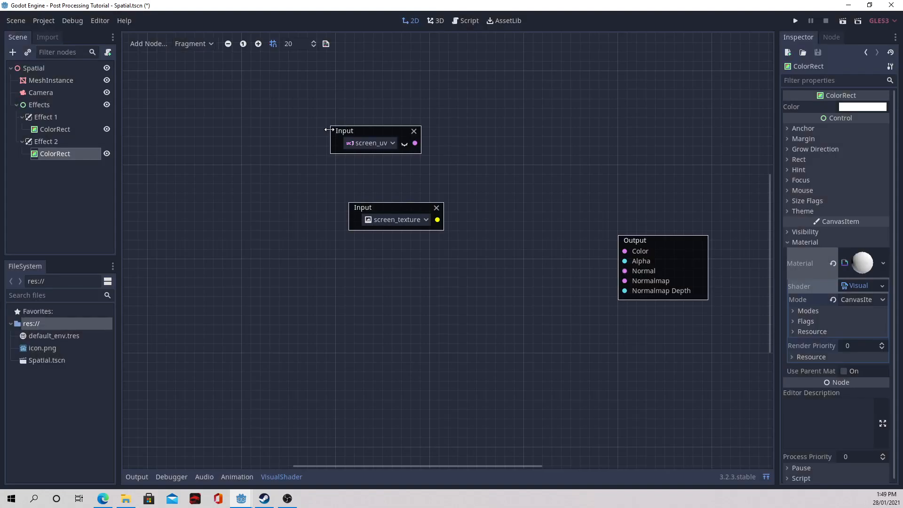
pyautogui.rightClick(503, 186)
pyautogui.write('text')
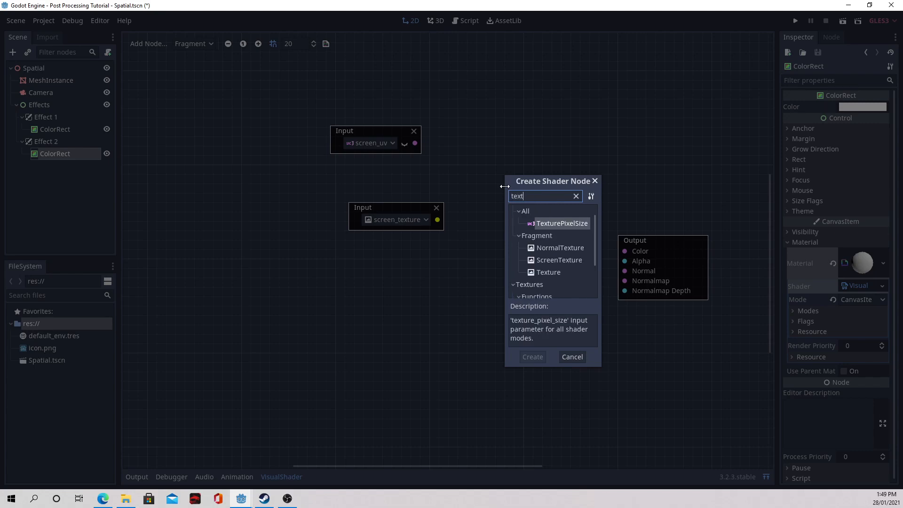
pyautogui.press('Return')
pyautogui.hotkey('ctrl', 'z')
# - Add a Texture function node between the input nodes and the Output node
pyautogui.rightClick(505, 186)
pyautogui.write('texure')
pyautogui.press('BackSpace')
pyautogui.press('BackSpace')
pyautogui.press('BackSpace')
pyautogui.write('ture')
pyautogui.press('Down')
pyautogui.press('Down')
pyautogui.press('Down')
pyautogui.press('Down')
pyautogui.press('Down')
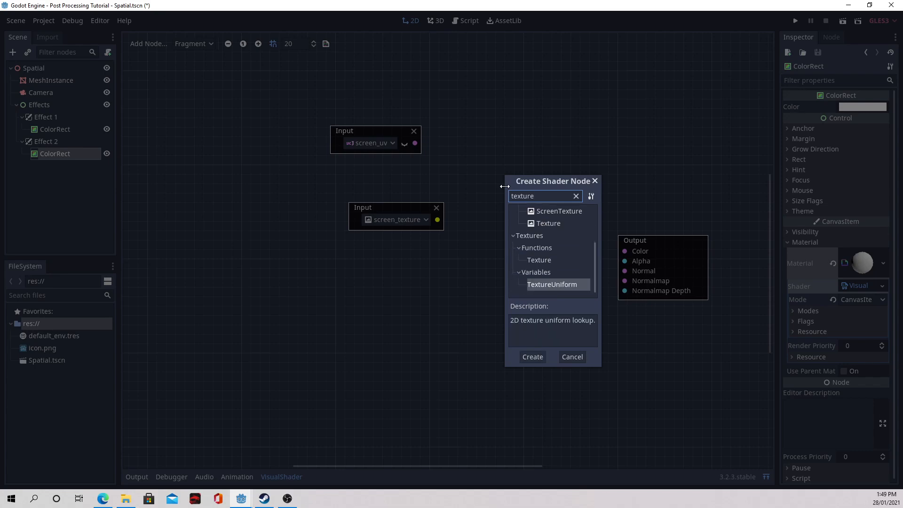
pyautogui.press('Up')
pyautogui.press('Up')
pyautogui.press('Return')
# - Connect screen_texture to the Texture node's sampler2D, screen_uv to its uv, and its rgb to the Output's Color
pyautogui.moveTo(440, 225); pyautogui.dragTo(511, 263)
pyautogui.moveTo(416, 143); pyautogui.dragTo(511, 243)
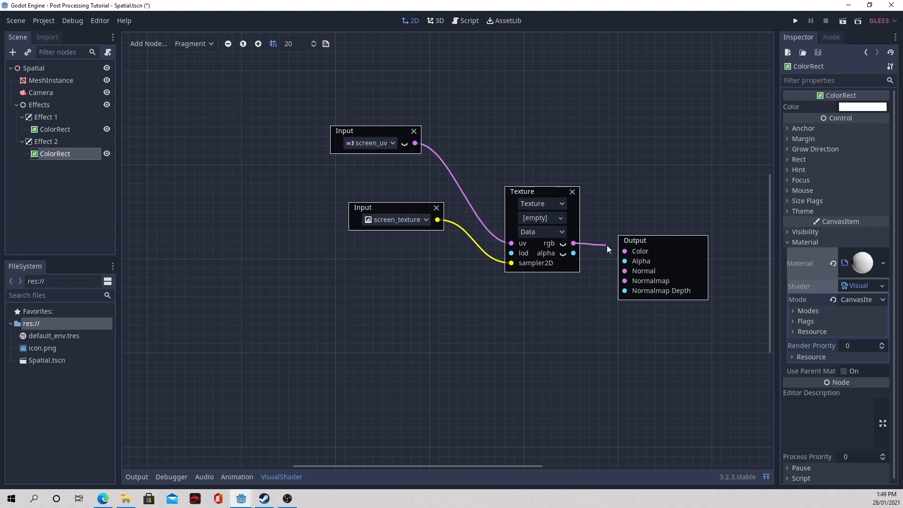
pyautogui.moveTo(606, 245); pyautogui.dragTo(625, 251)
# - Move the screen_texture input lower and create a ScalarUniform node connected to the Texture node's lod input
pyautogui.moveTo(376, 209); pyautogui.dragTo(336, 275)
pyautogui.moveTo(515, 253); pyautogui.dragTo(355, 216)
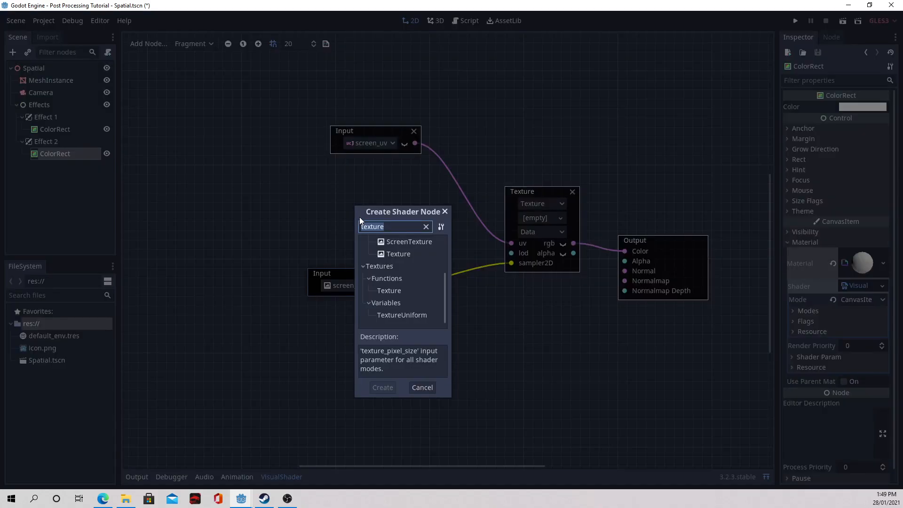
pyautogui.write('scalar')
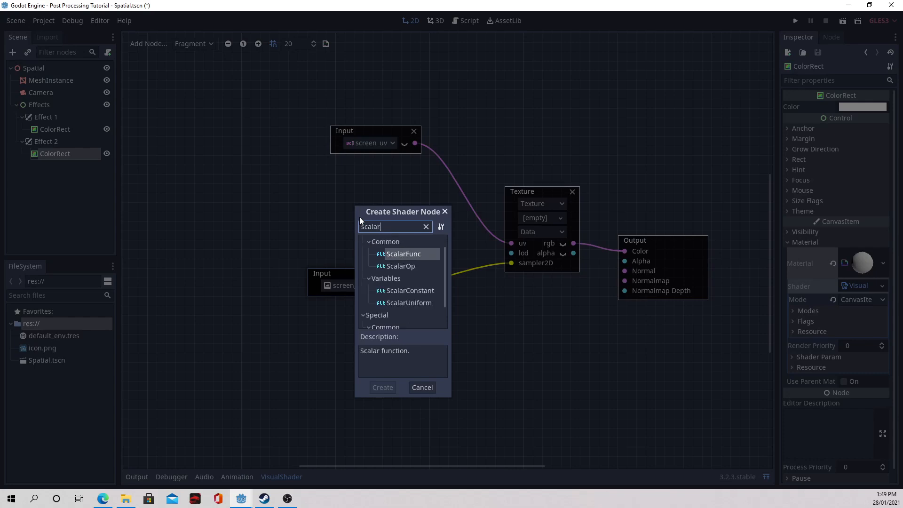
pyautogui.press('Down')
pyautogui.press('Down')
pyautogui.press('Down')
pyautogui.press('Return')
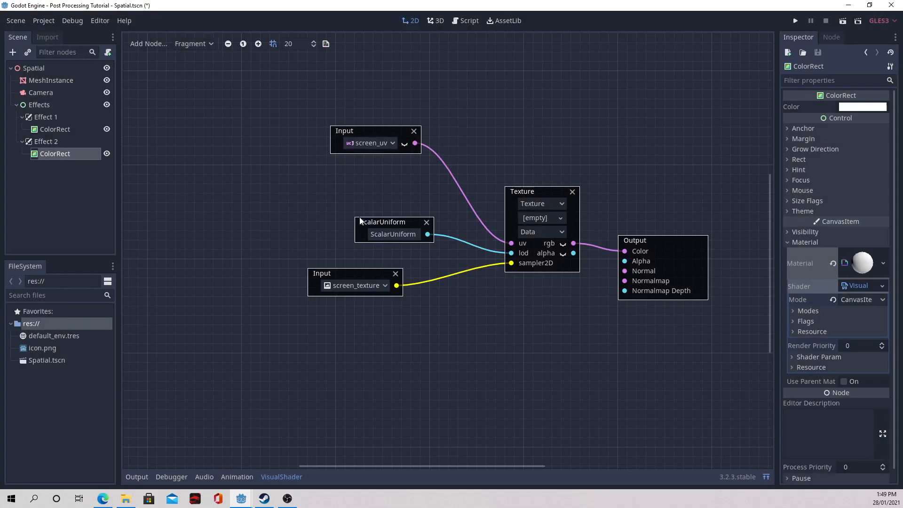
# - Rename the scalar uniform to instensity
pyautogui.doubleClick(379, 233)
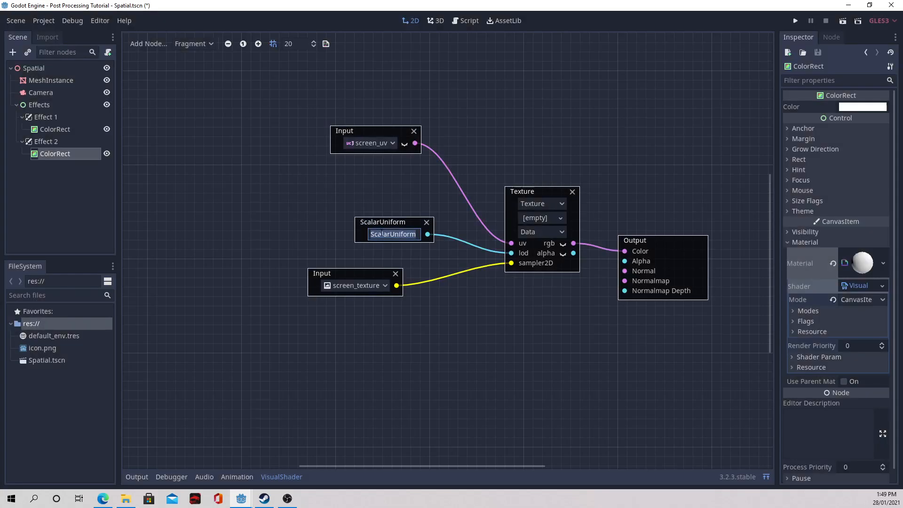
pyautogui.write('instensity')
pyautogui.press('Return')
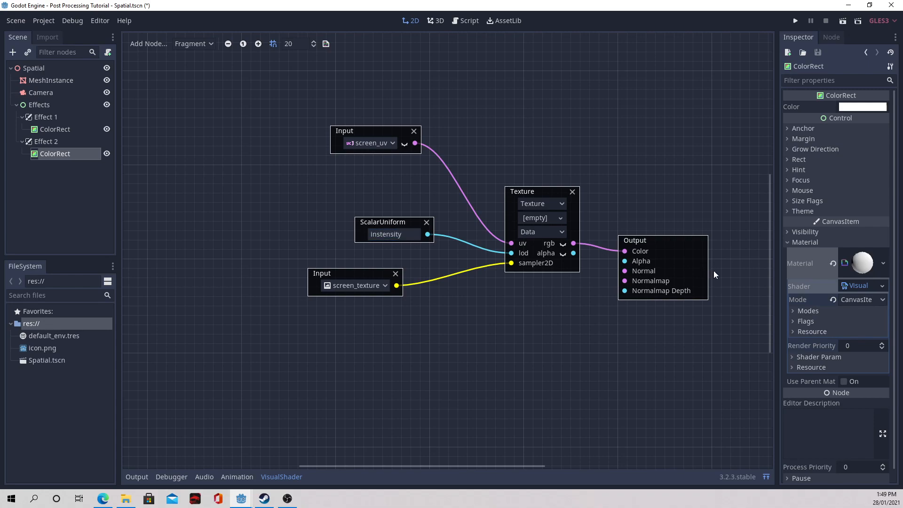
# - Expand the material's shader parameters and lower the Instensity value to about -0.053
pyautogui.click(818, 357)
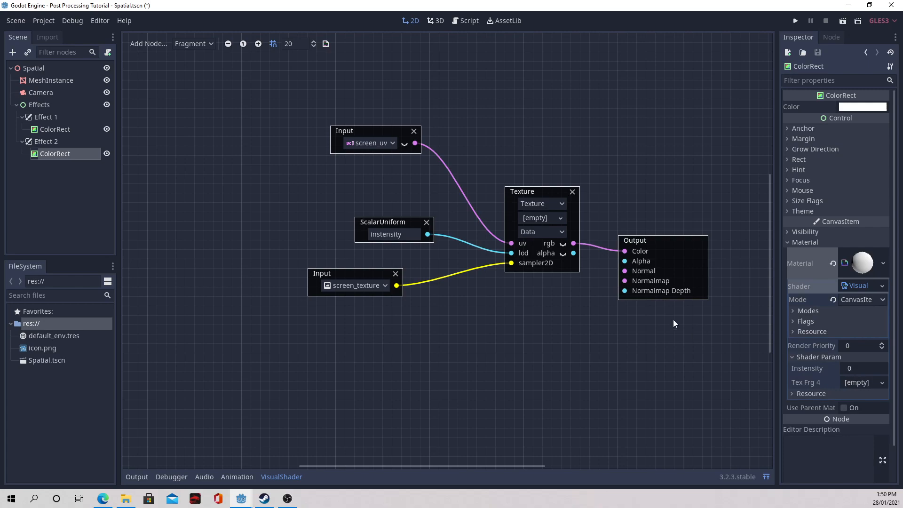
pyautogui.click(853, 367)
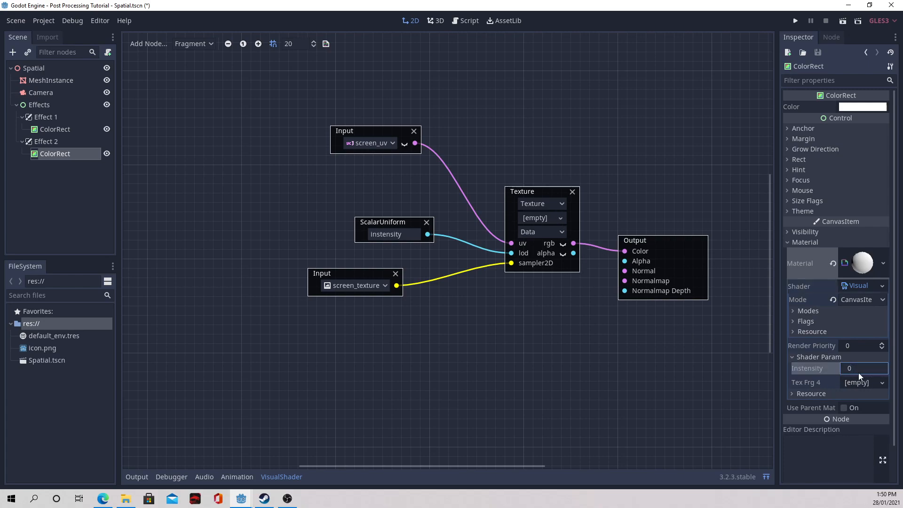
pyautogui.moveTo(853, 369); pyautogui.dragTo(823, 368)
# - Set the Texture node's source to Screen and the Instensity shader parameter to 4
pyautogui.click(534, 202)
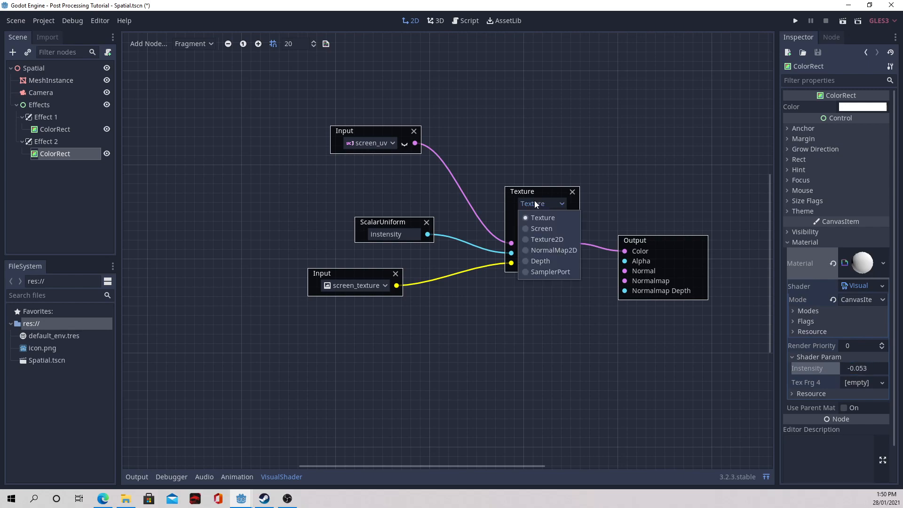
pyautogui.click(539, 229)
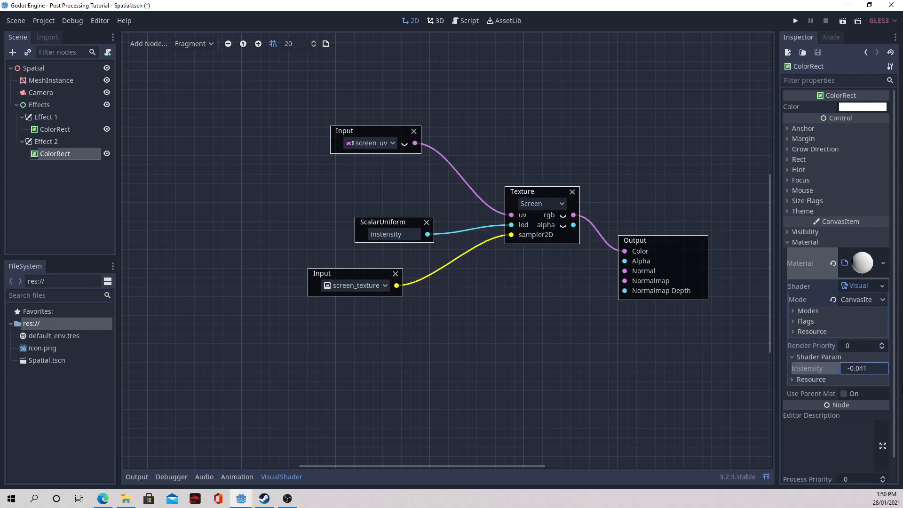
pyautogui.click(864, 370)
pyautogui.write('4')
# - Preview the running scene with both effects, and again with Effect 1's ColorRect hidden
pyautogui.click(843, 26)
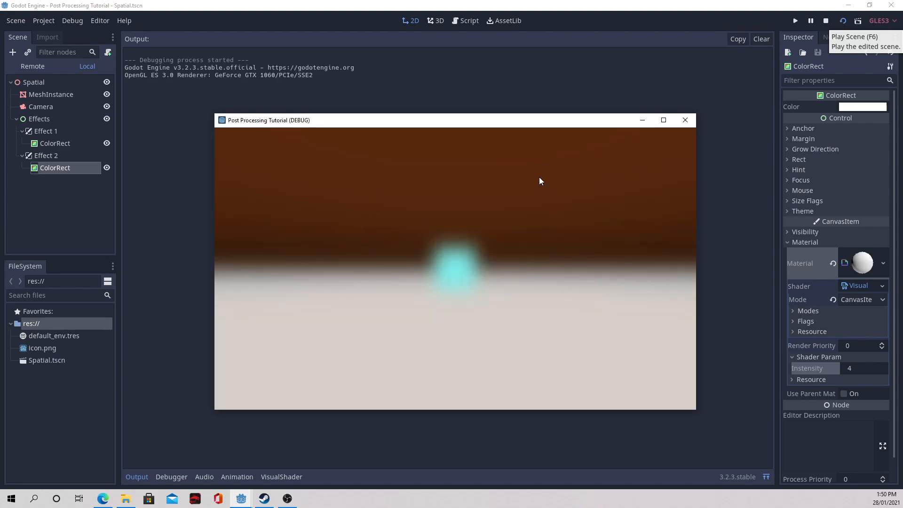
pyautogui.click(694, 121)
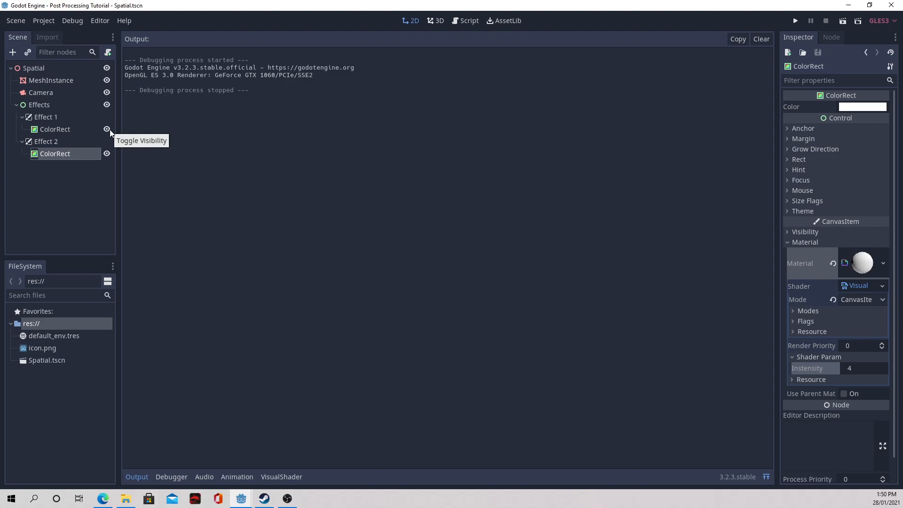
pyautogui.click(105, 132)
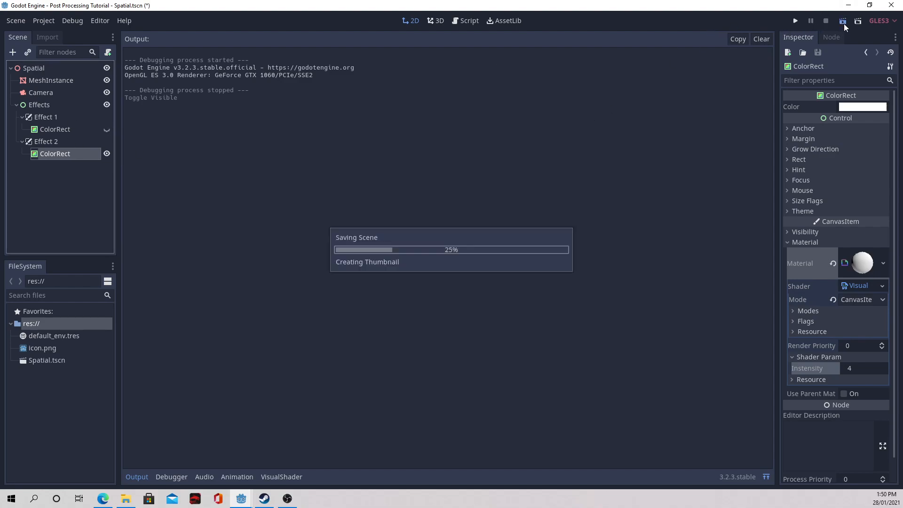
pyautogui.click(843, 22)
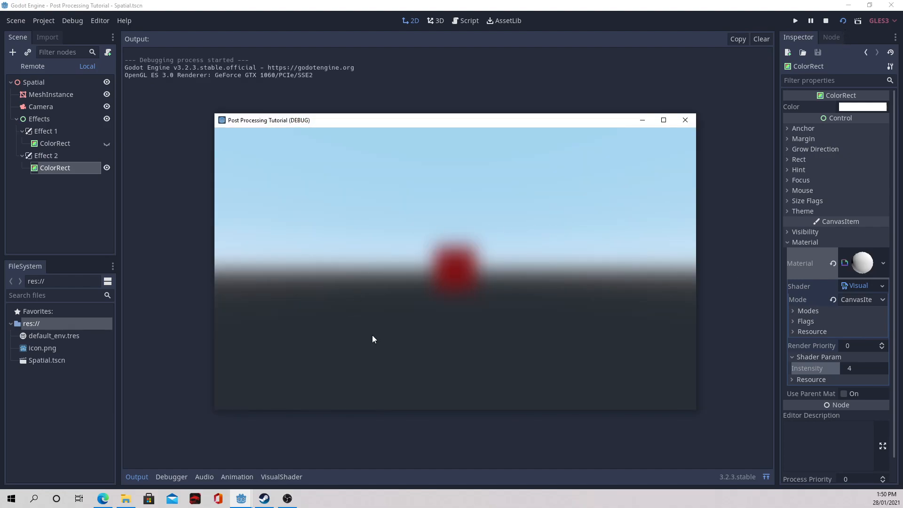
# - Hide Effect 2's ColorRect, view the running scene without effects, and close the preview
pyautogui.click(107, 168)
pyautogui.hotkey('alt', 'Tab')
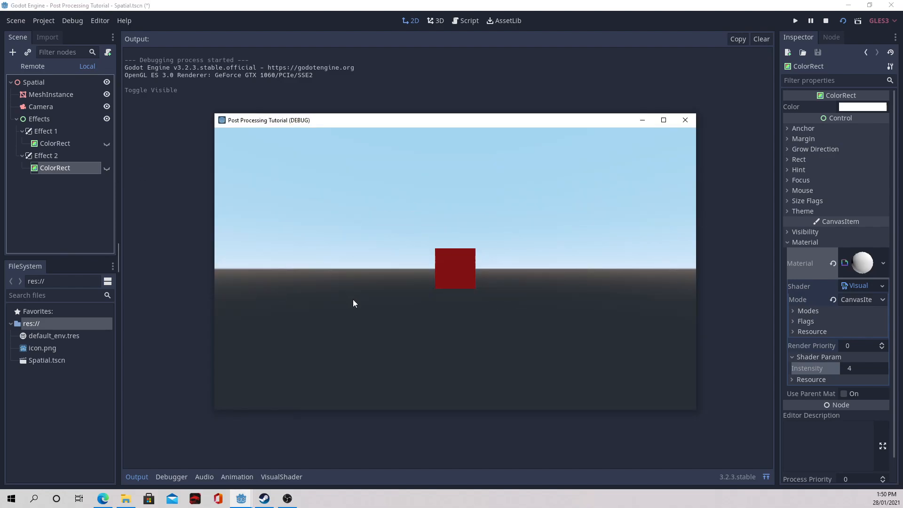
pyautogui.click(684, 120)
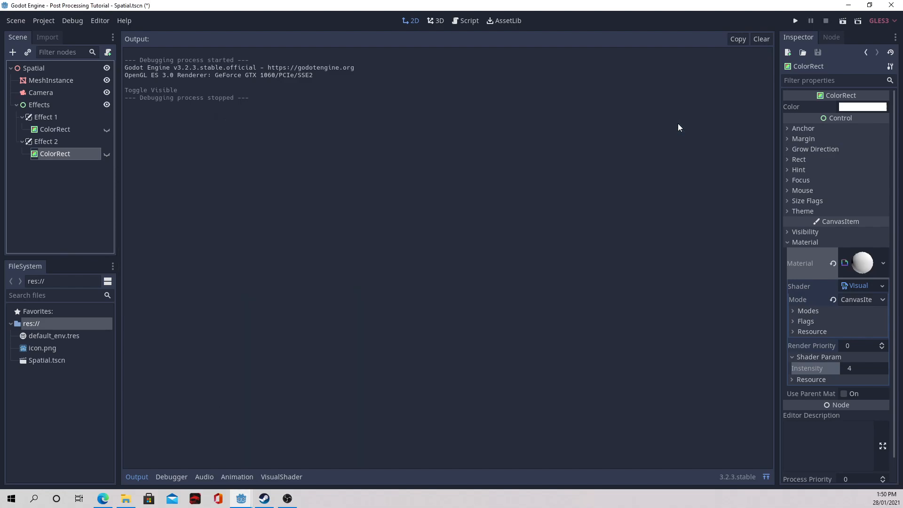